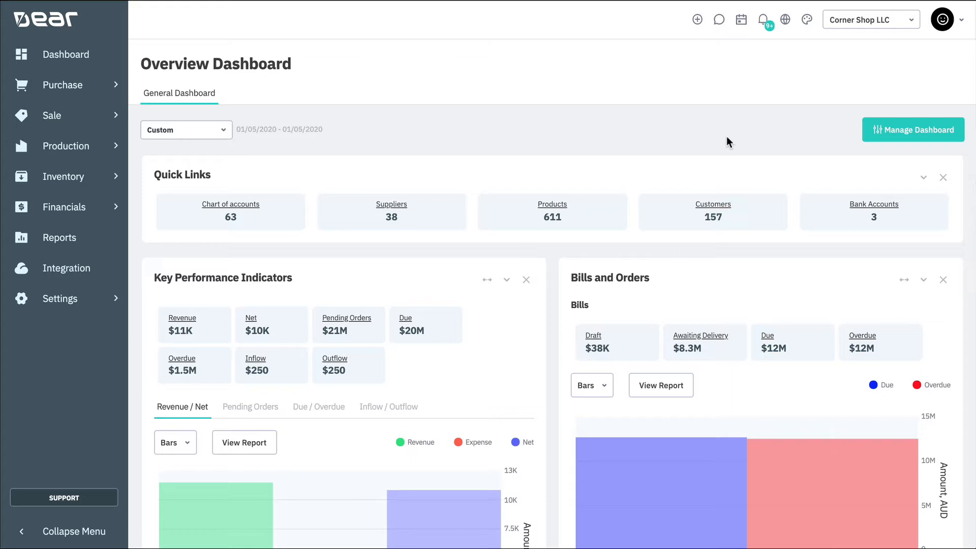
# Open the Account Mapping page under the Financial reference books and review the mapped accounts.
pyautogui.click(77, 299)
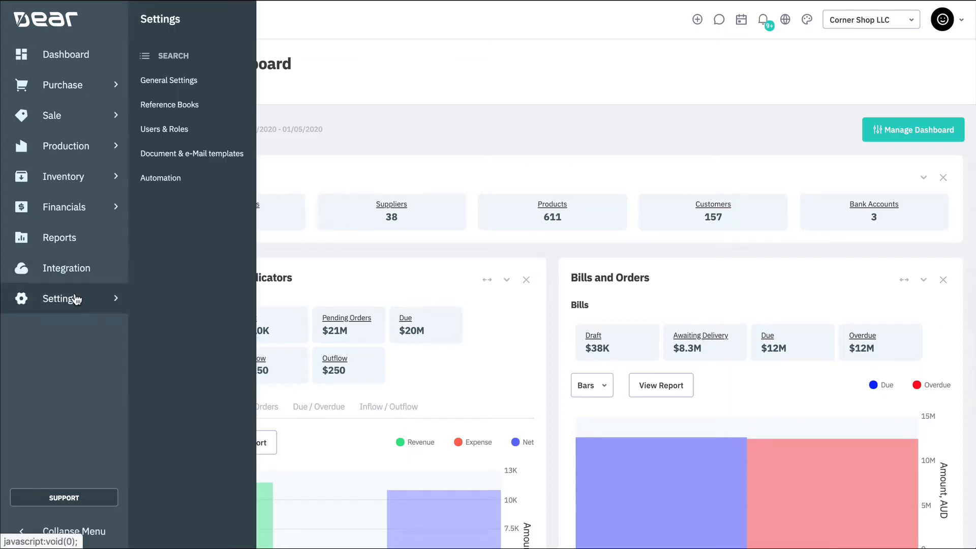
pyautogui.click(242, 112)
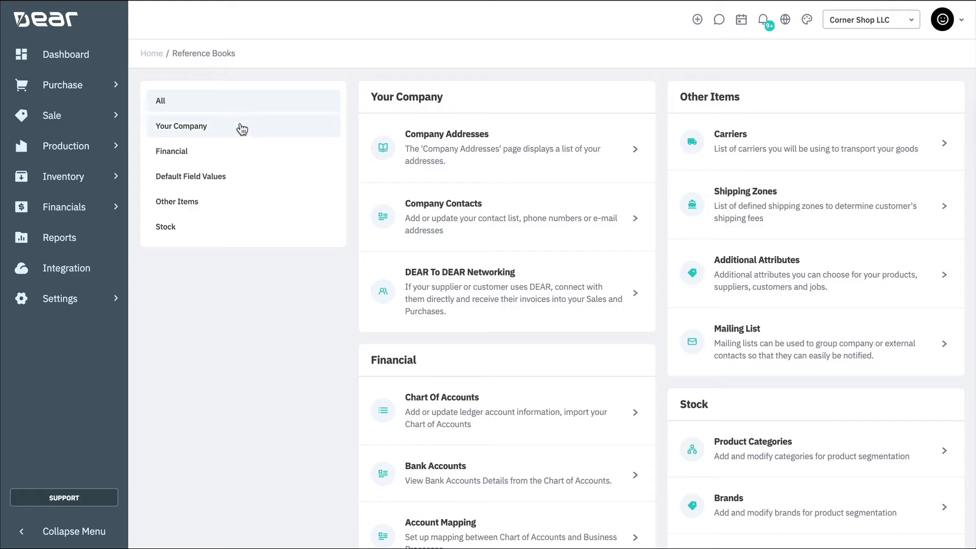
pyautogui.click(242, 157)
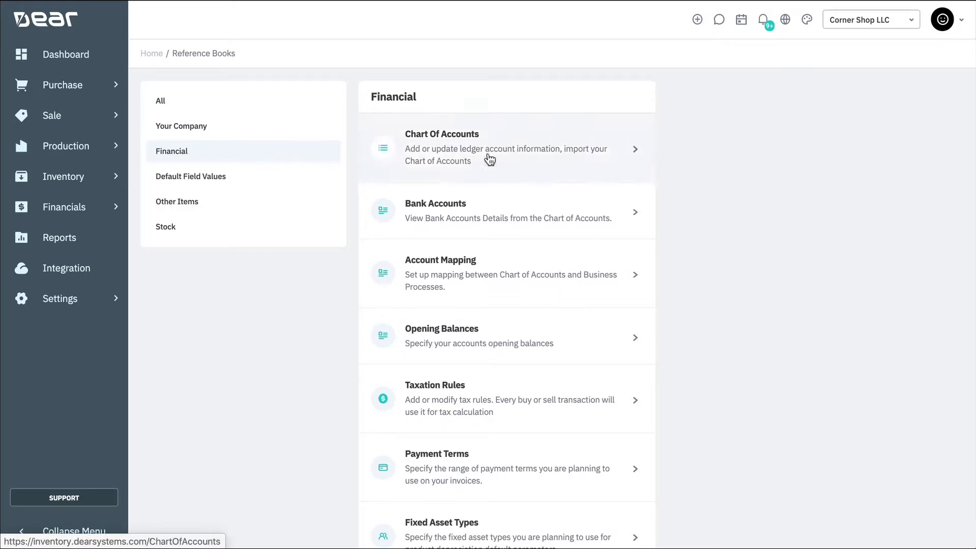
pyautogui.click(561, 290)
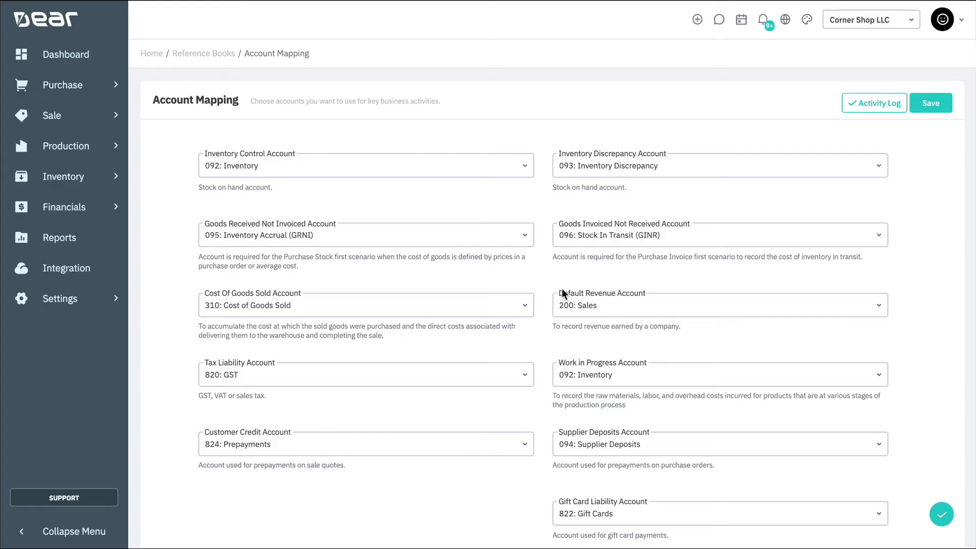
pyautogui.scroll(-2, 562, 290)
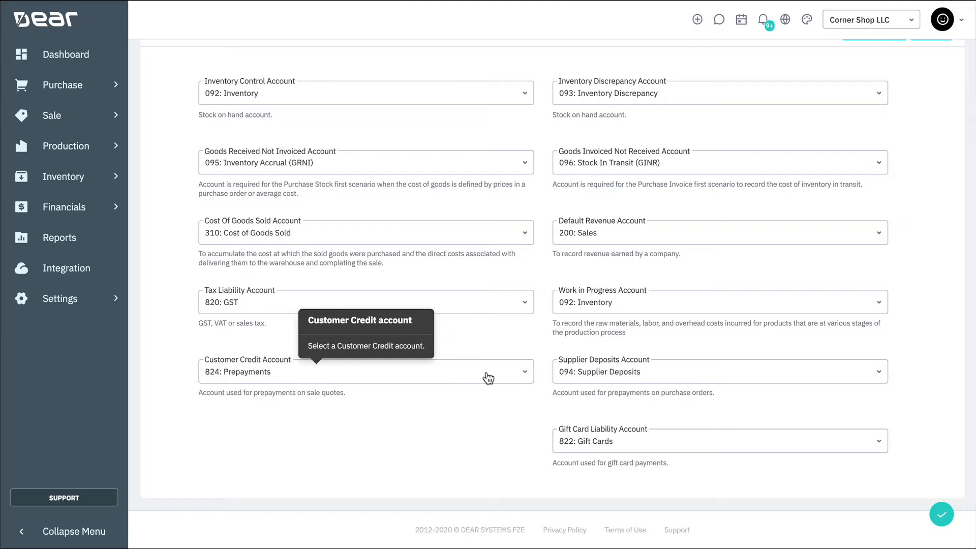
# Open the Chart of Accounts from the Financial reference books and filter it to LIABILITY accounts.
pyautogui.click(102, 302)
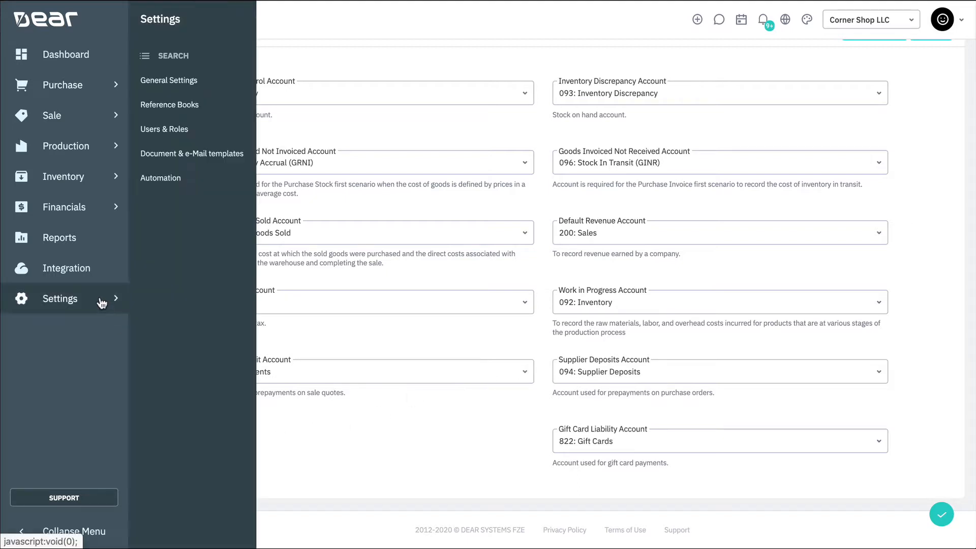
pyautogui.click(234, 104)
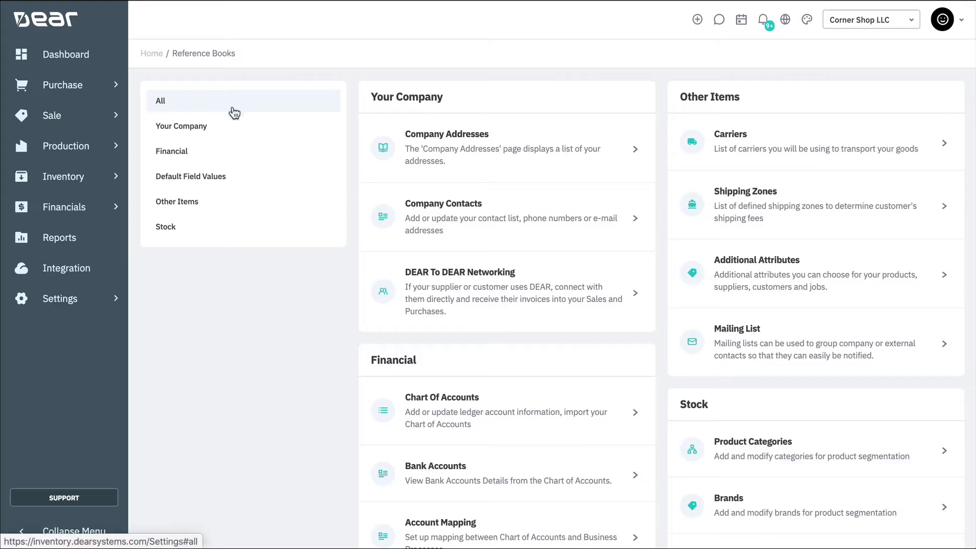
pyautogui.click(234, 159)
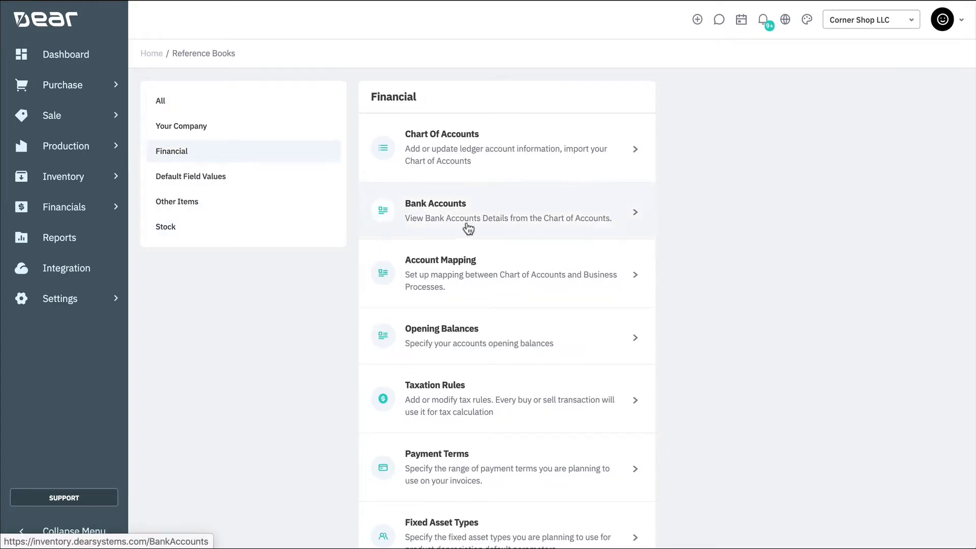
pyautogui.click(586, 174)
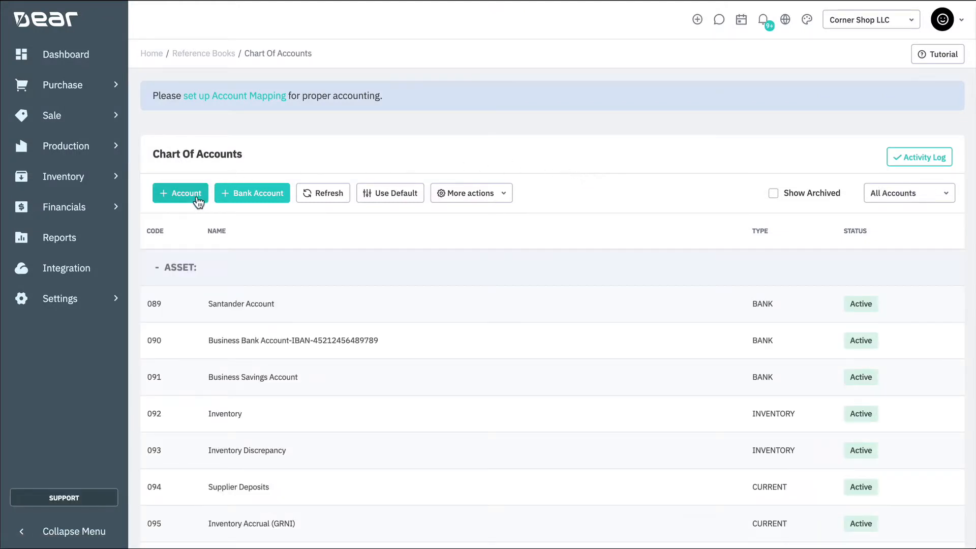
pyautogui.click(948, 195)
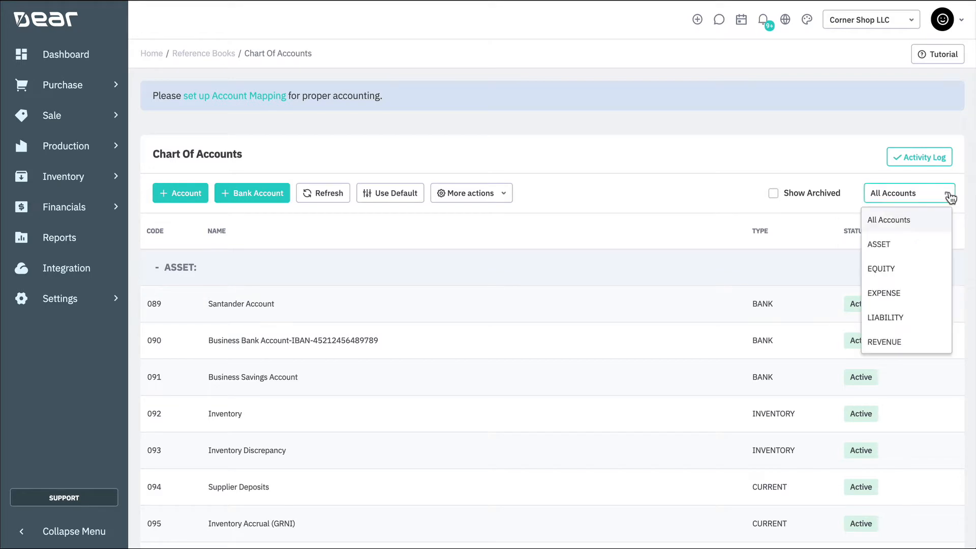
pyautogui.click(930, 323)
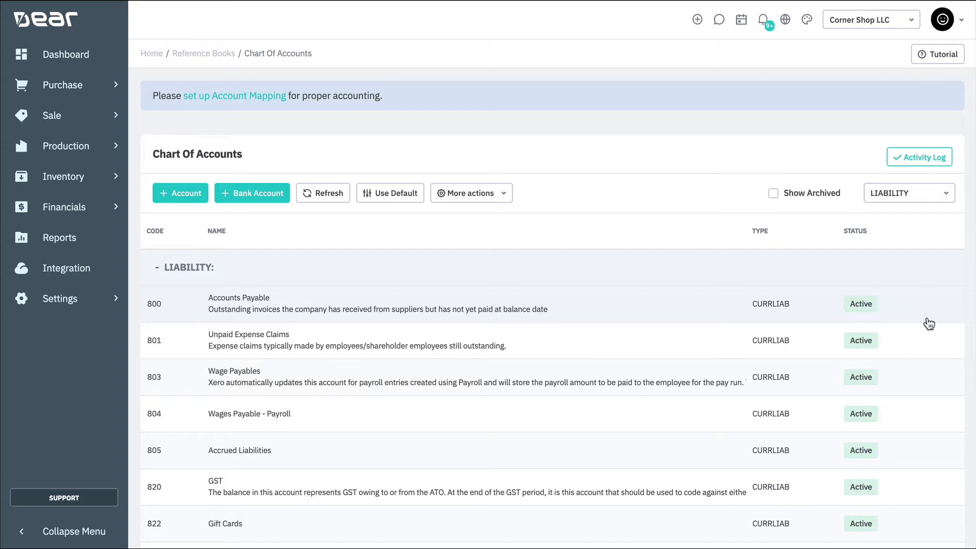
# Open sale SO-01142 for Bob the Builder Pty Ltd from the sales list.
pyautogui.click(79, 118)
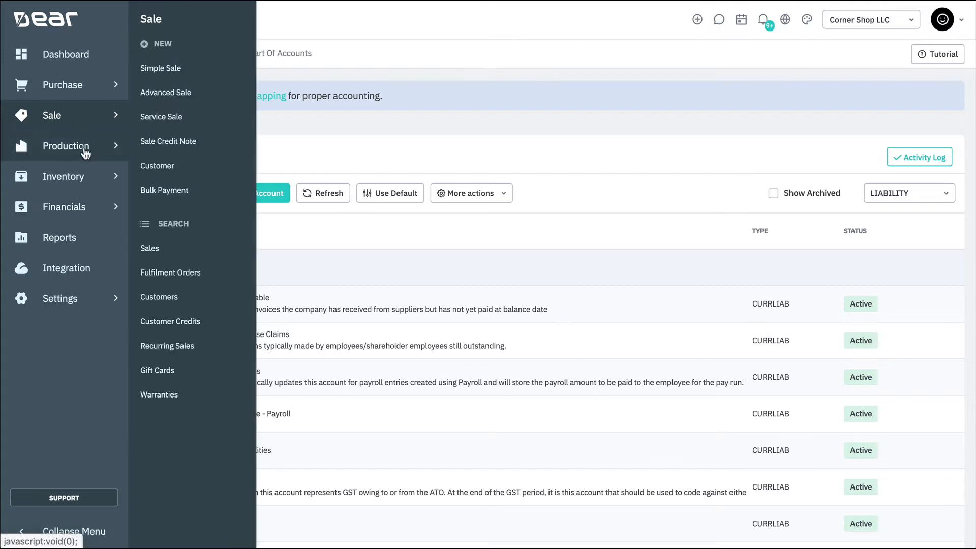
pyautogui.click(214, 244)
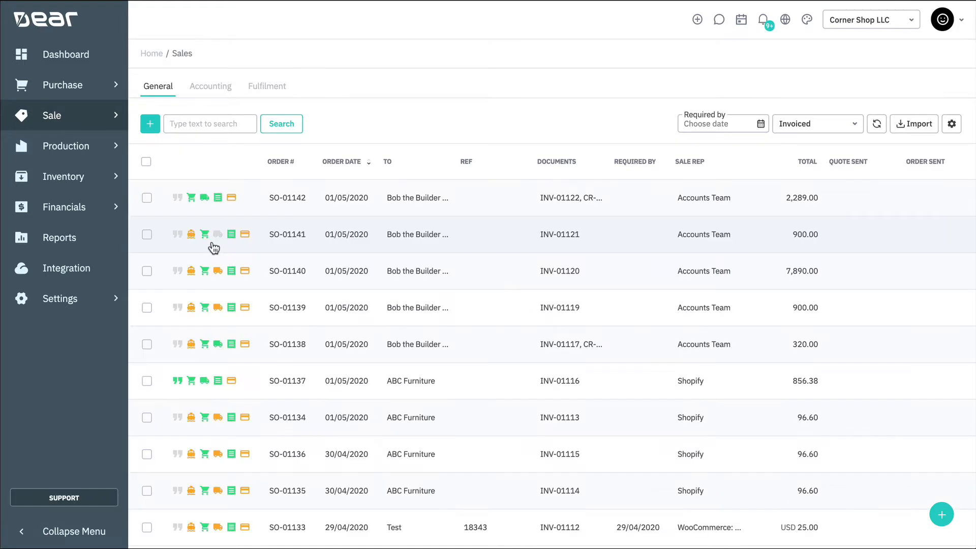
pyautogui.click(493, 200)
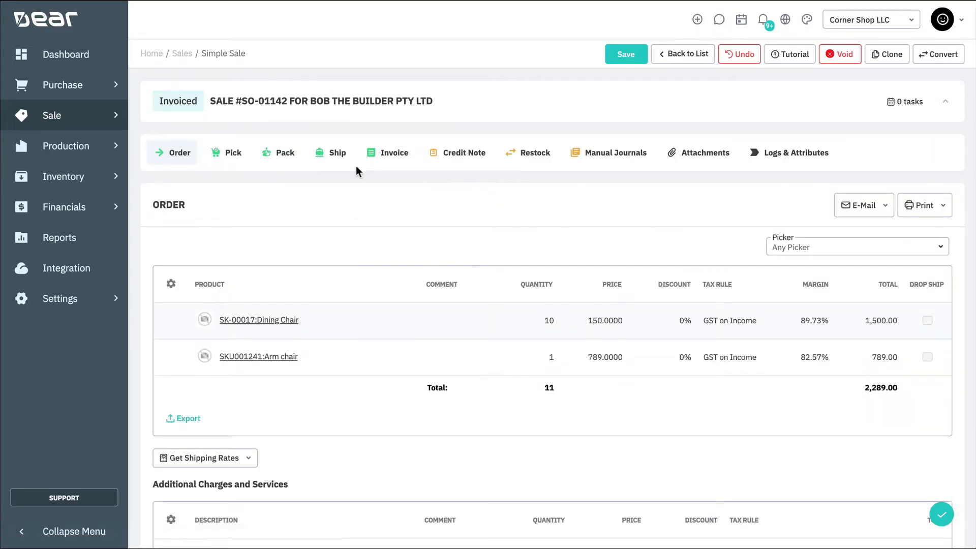
# Create a credit note copying the order's lines and authorise it together with the restock.
pyautogui.click(456, 159)
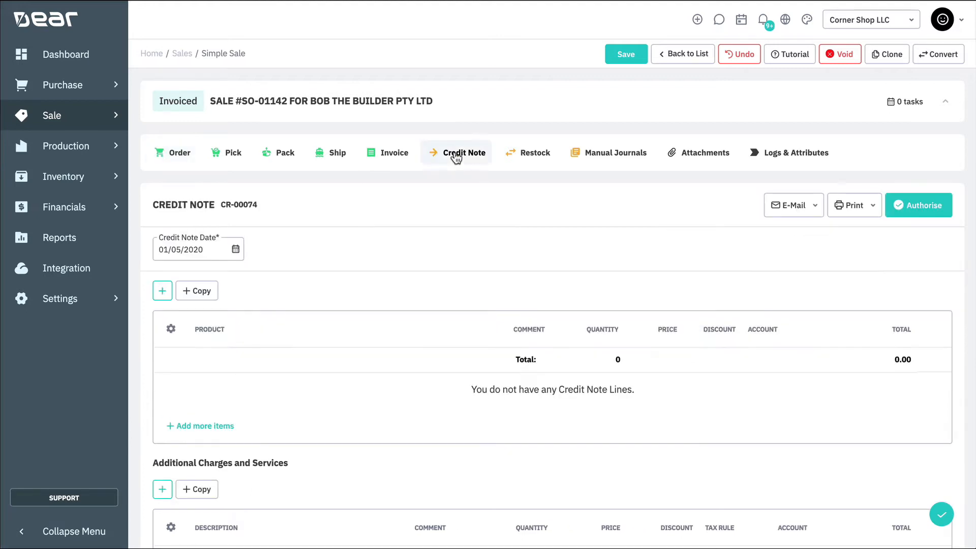
pyautogui.click(197, 293)
pyautogui.scroll(-4, 288, 285)
pyautogui.scroll(5, 340, 317)
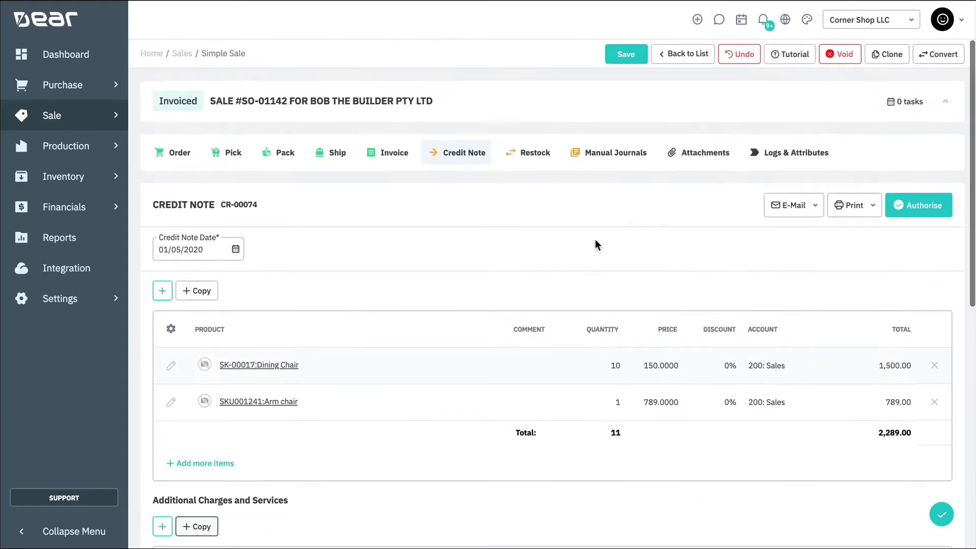
pyautogui.click(917, 205)
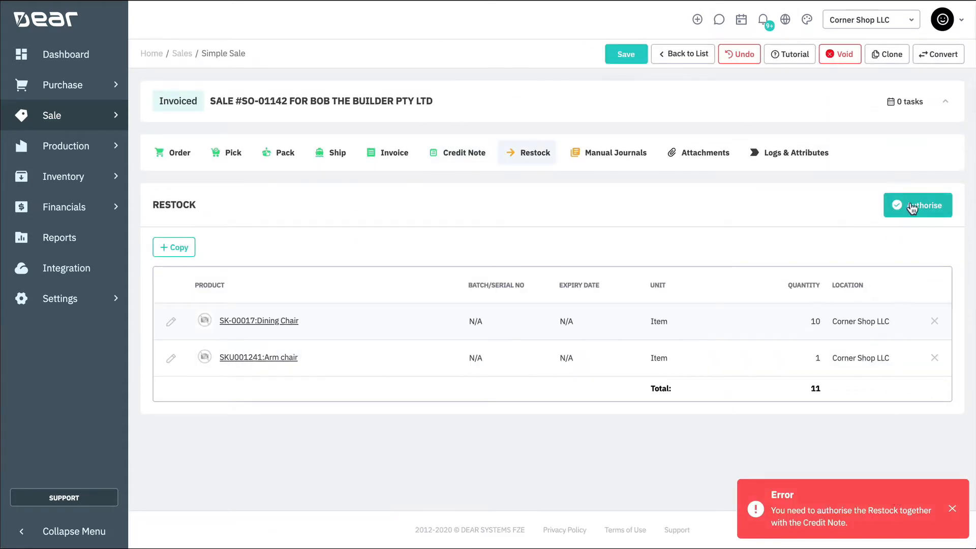
pyautogui.click(913, 208)
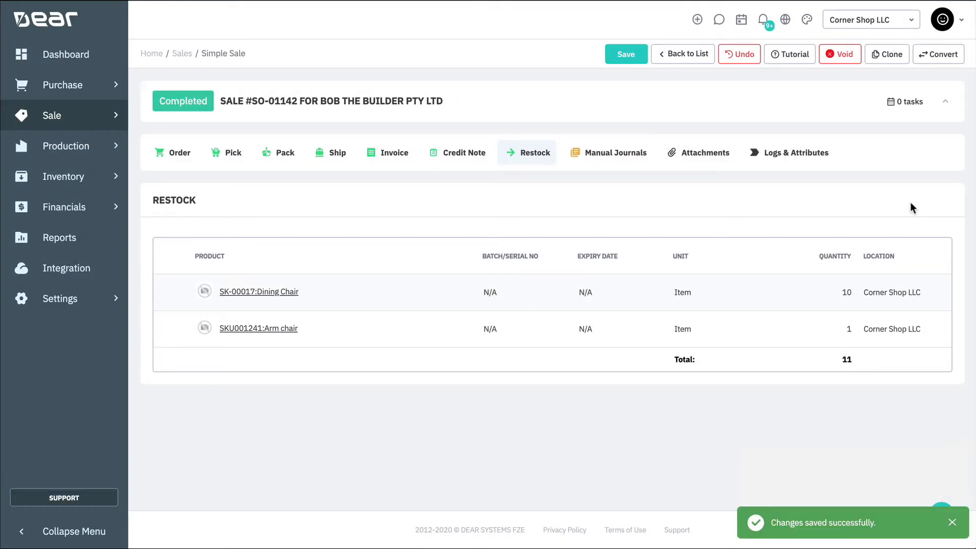
# Return the credit note balance as a customer credit with the reference Credit.
pyautogui.click(466, 155)
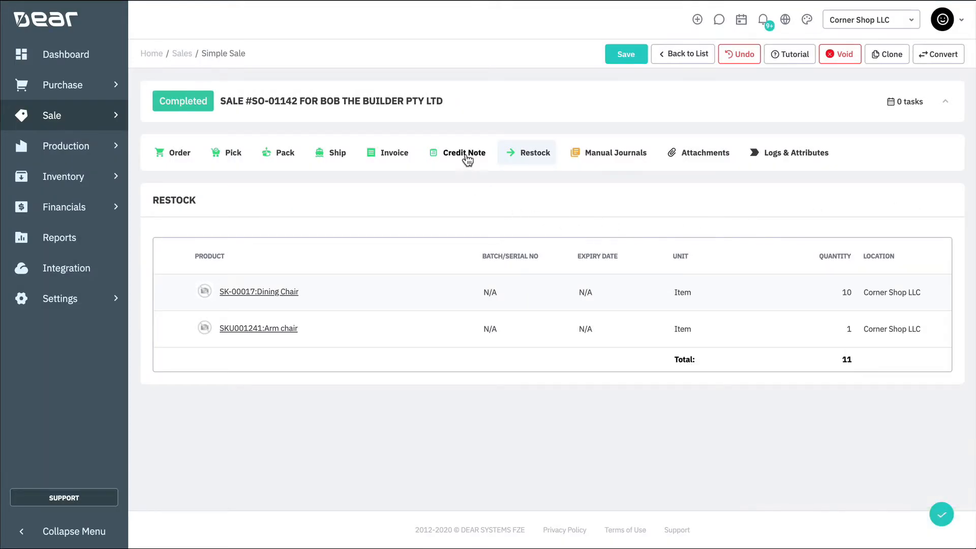
pyautogui.scroll(-7, 485, 303)
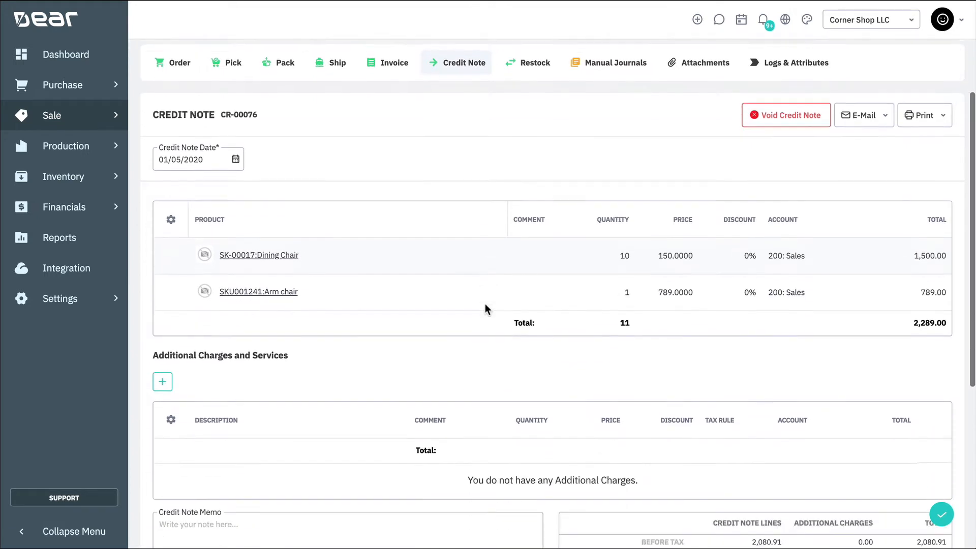
pyautogui.scroll(-1, 485, 304)
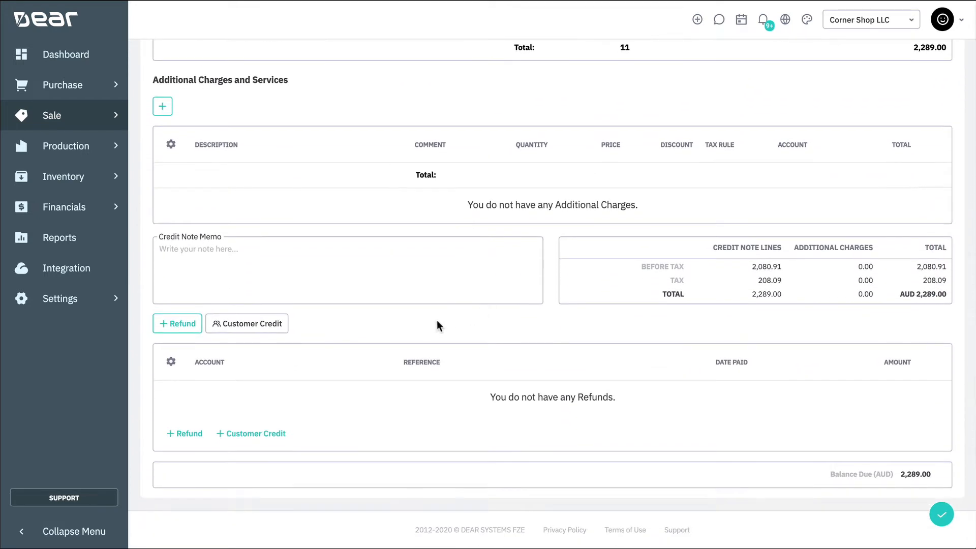
pyautogui.click(281, 328)
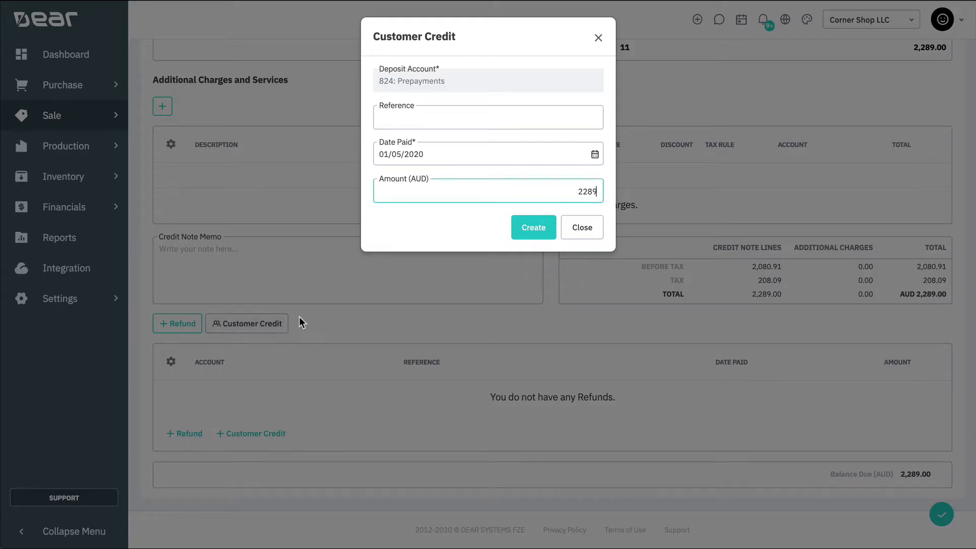
pyautogui.click(472, 122)
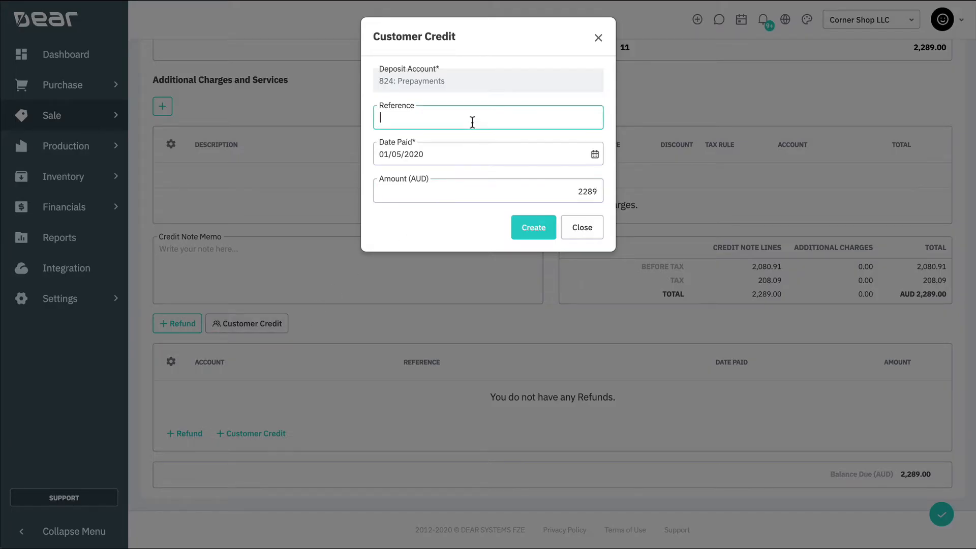
pyautogui.write('Credit')
pyautogui.click(527, 235)
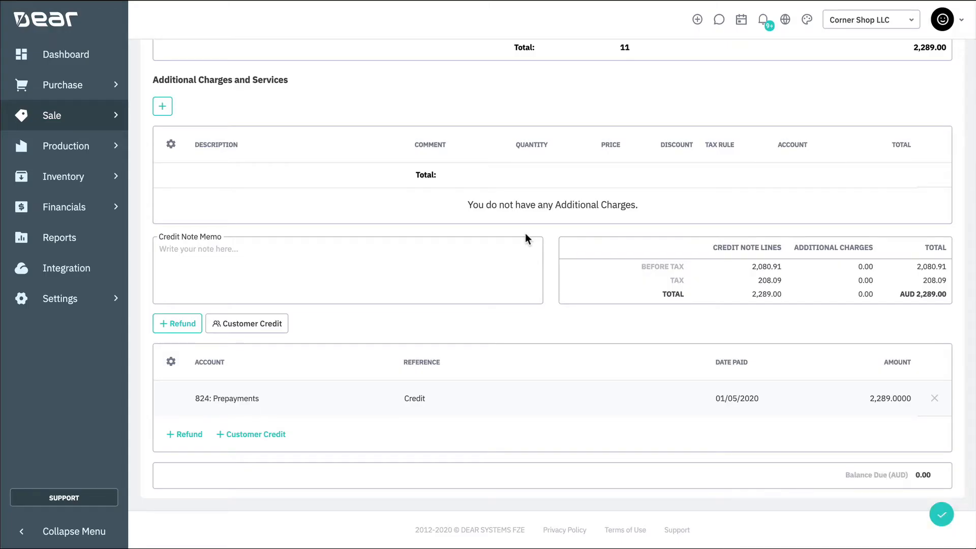
# Open the Customer Credits list to check the new credit.
pyautogui.click(94, 120)
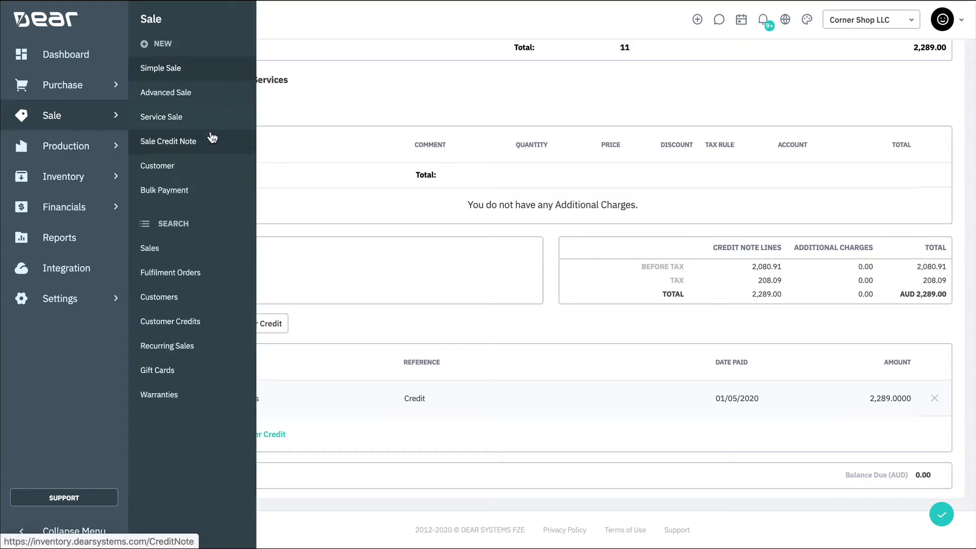
pyautogui.click(228, 321)
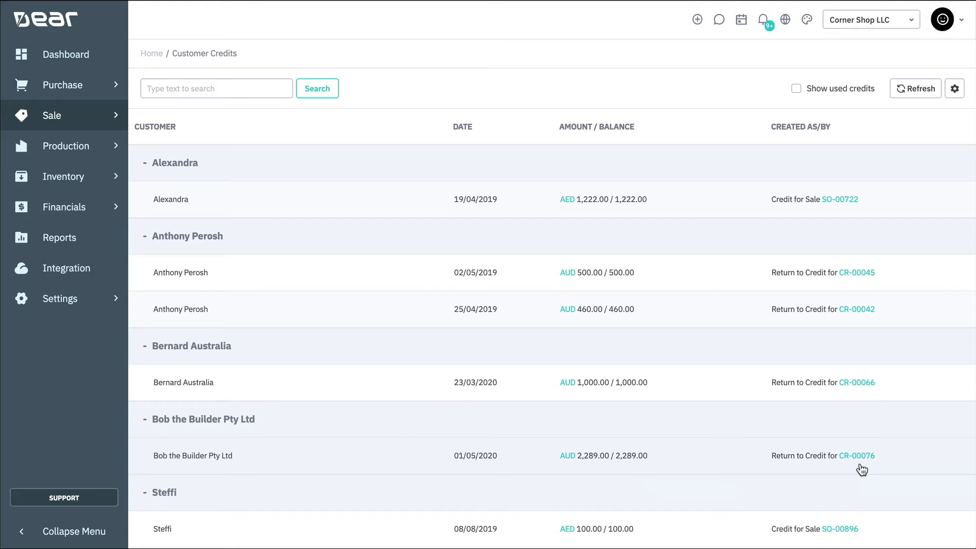
# Start a new Receive Money entry into the Business Savings Account.
pyautogui.click(108, 215)
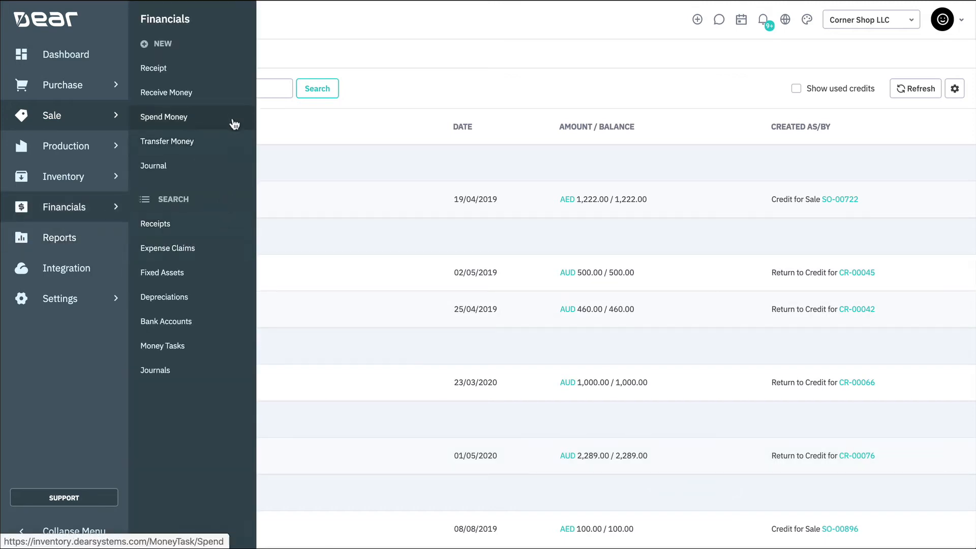
pyautogui.click(235, 101)
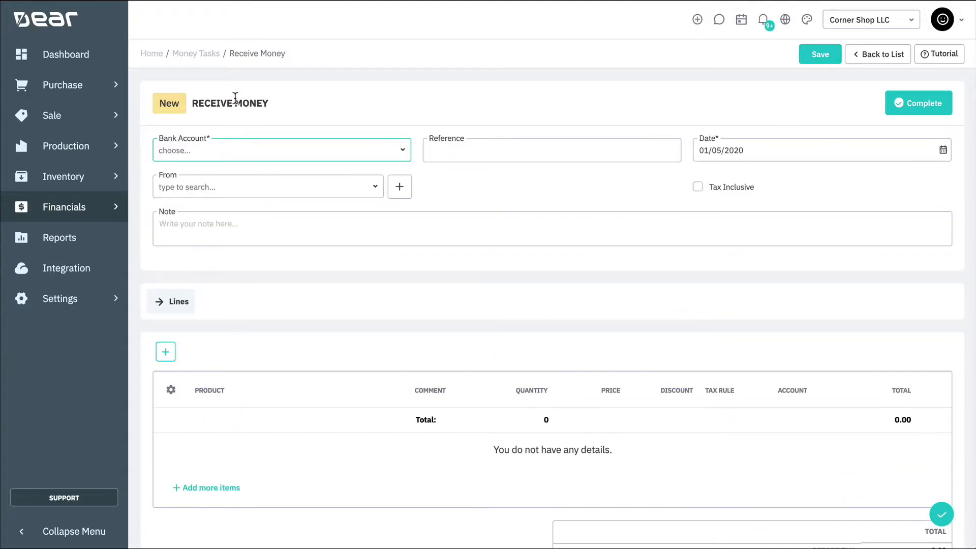
pyautogui.click(402, 151)
pyautogui.click(392, 205)
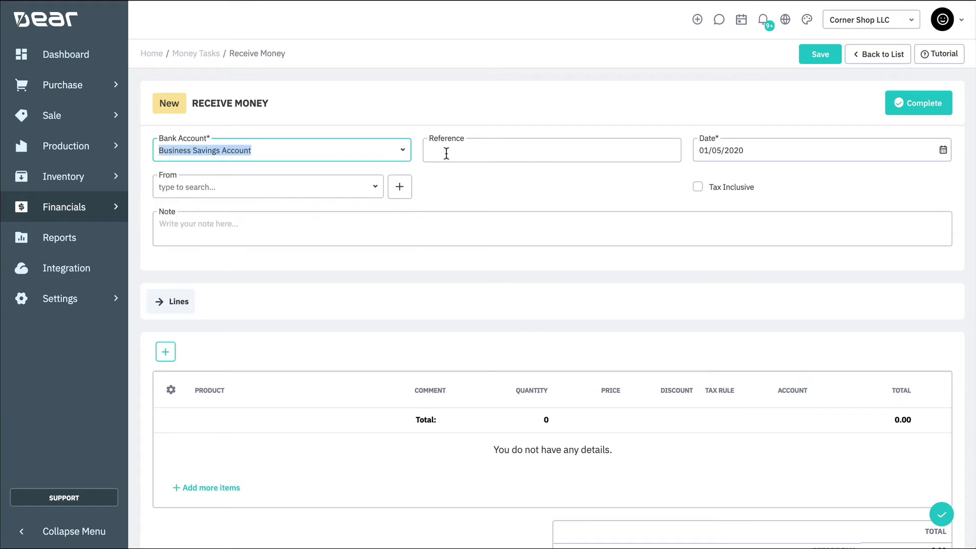
# Set the reference to Bulk Deposit and the payer to customer Bob the Builder Pty Ltd.
pyautogui.click(447, 153)
pyautogui.write('Bulk De')
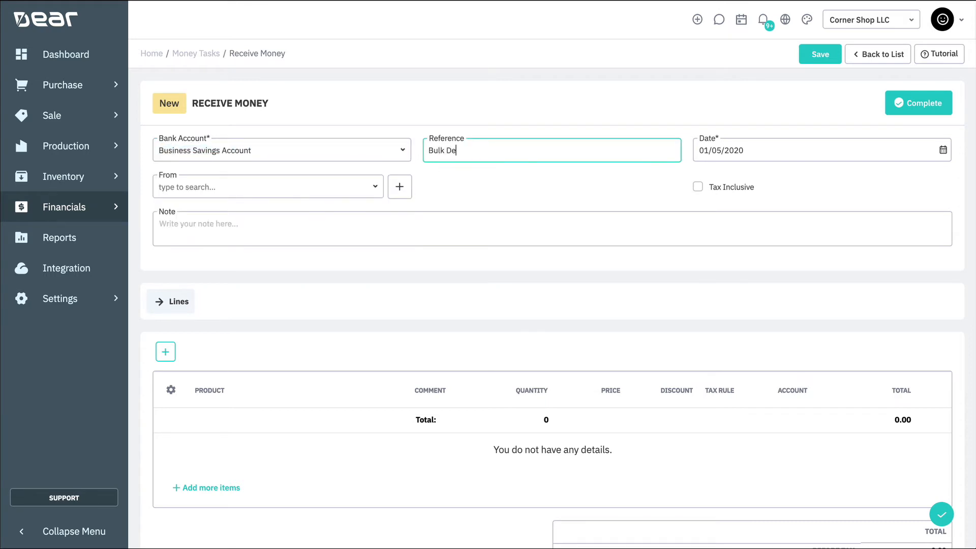
pyautogui.write('posit')
pyautogui.click(338, 186)
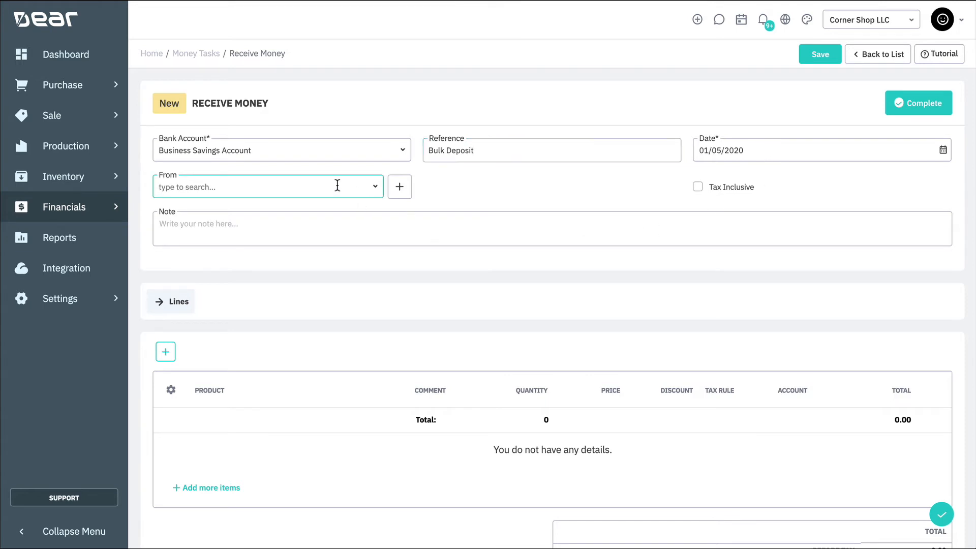
pyautogui.write('bob')
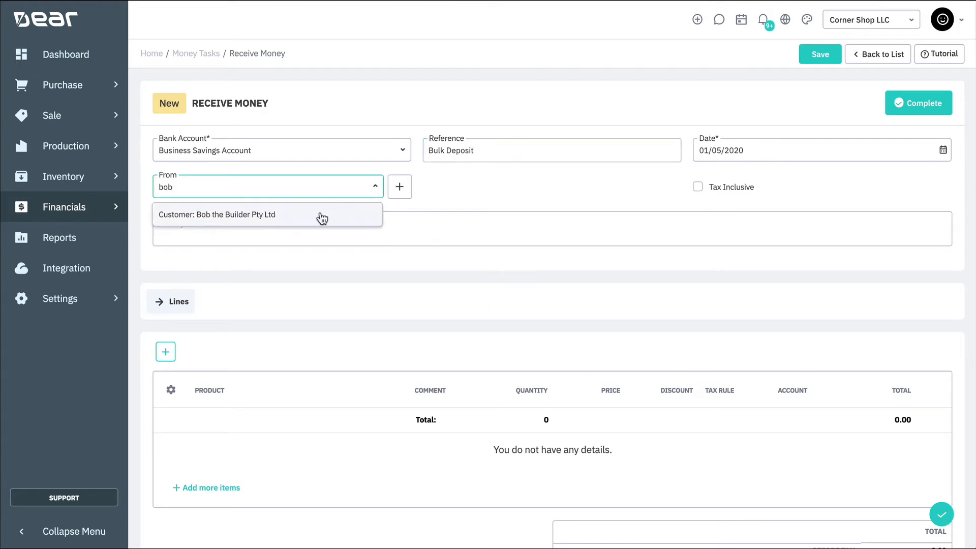
pyautogui.click(321, 219)
pyautogui.click(471, 193)
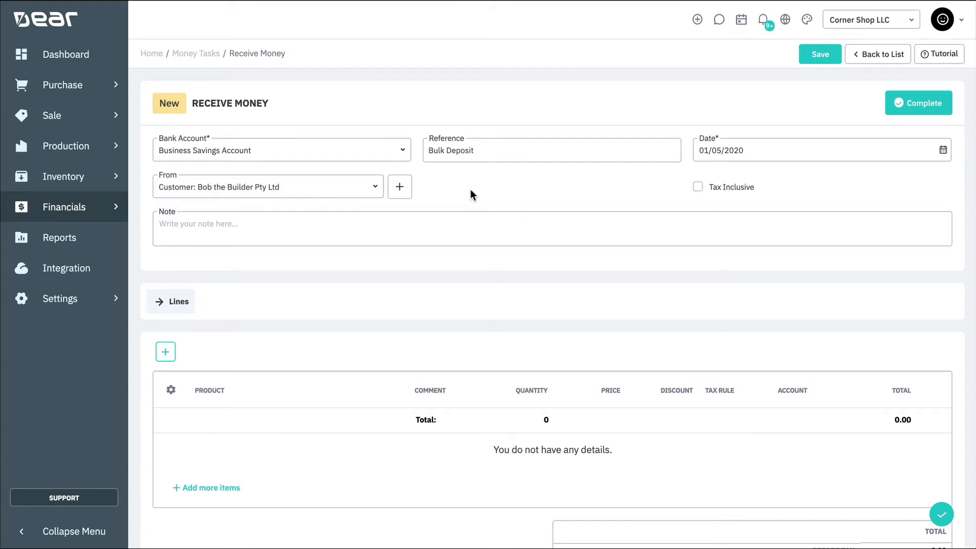
# Add a Deposit line to the receive money entry with quantity 1.
pyautogui.scroll(-3, 470, 193)
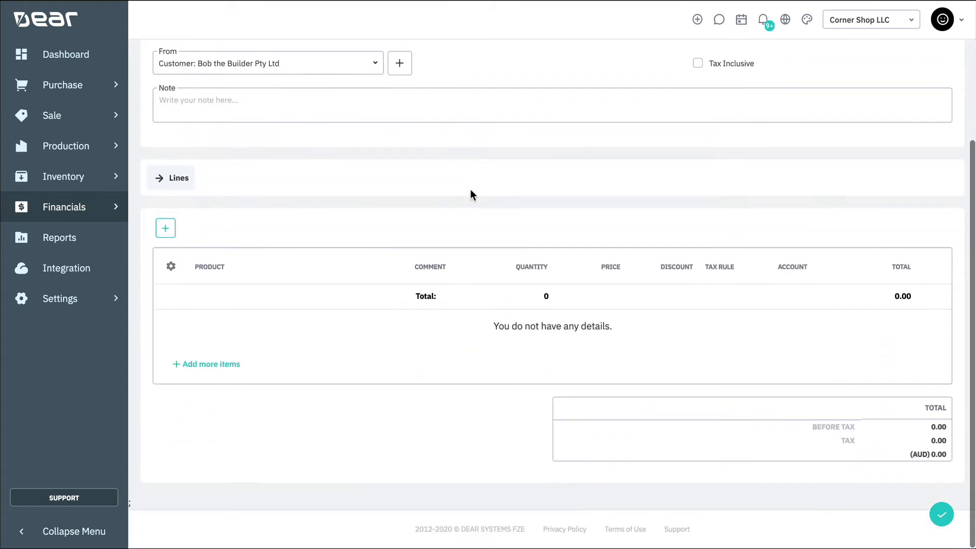
pyautogui.click(170, 233)
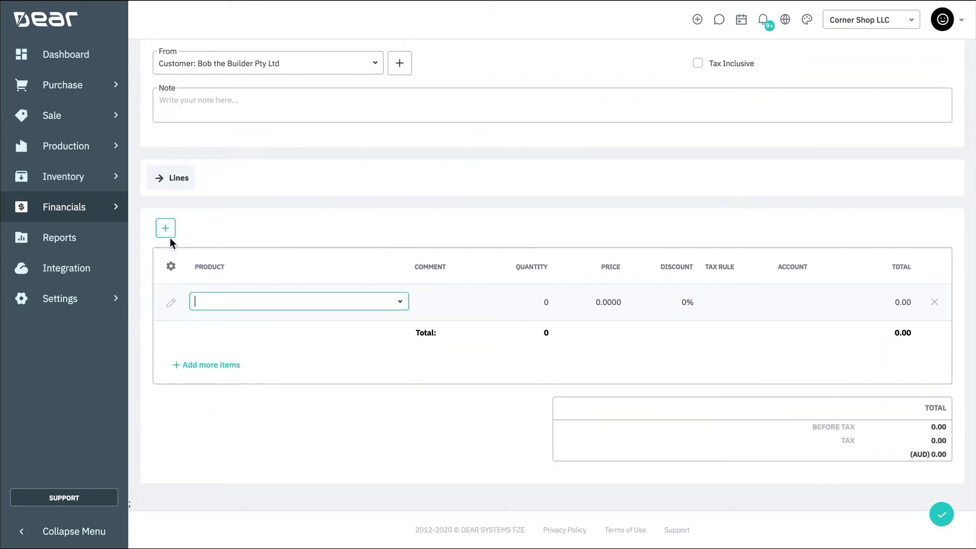
pyautogui.write('deposi')
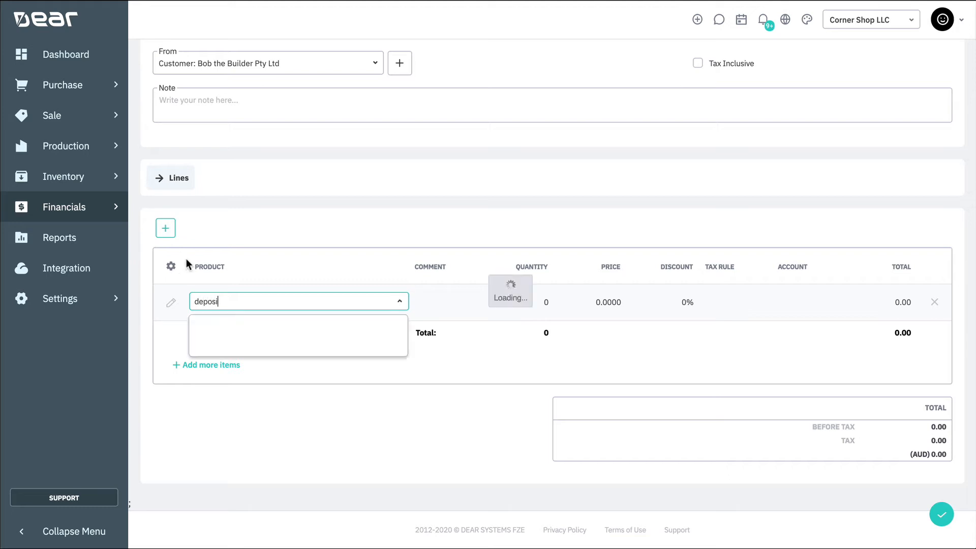
pyautogui.click(228, 327)
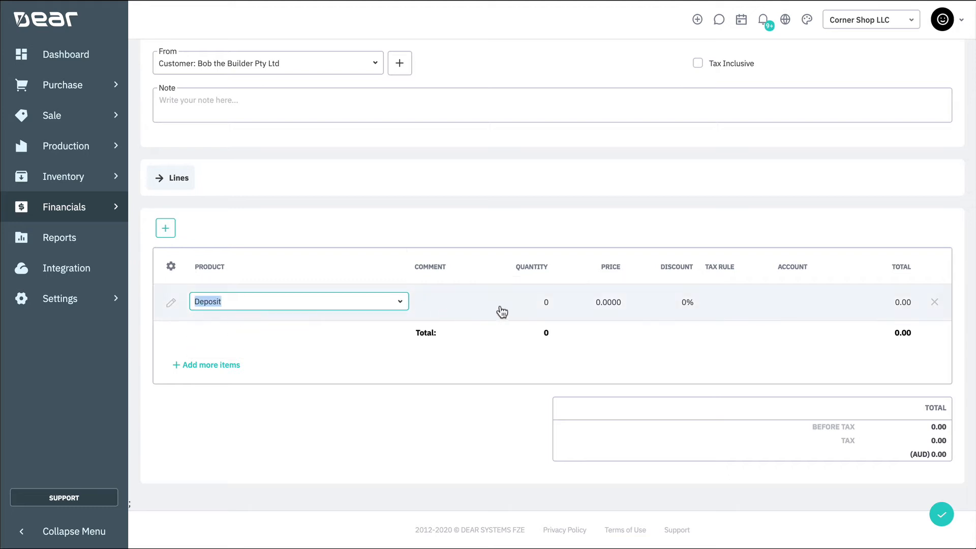
pyautogui.click(549, 303)
pyautogui.write('1')
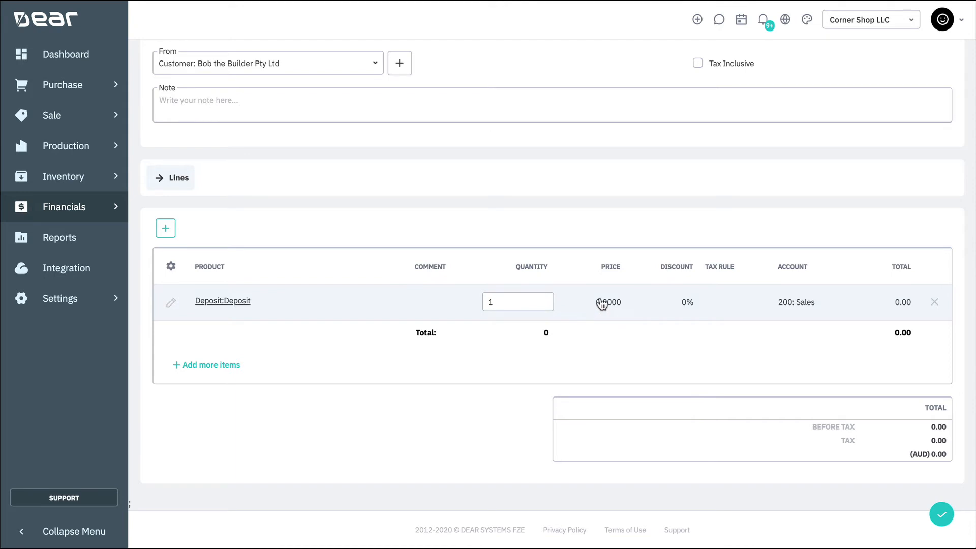
# Set the Deposit line's price to 300 and its tax rule to GST on Income.
pyautogui.click(601, 300)
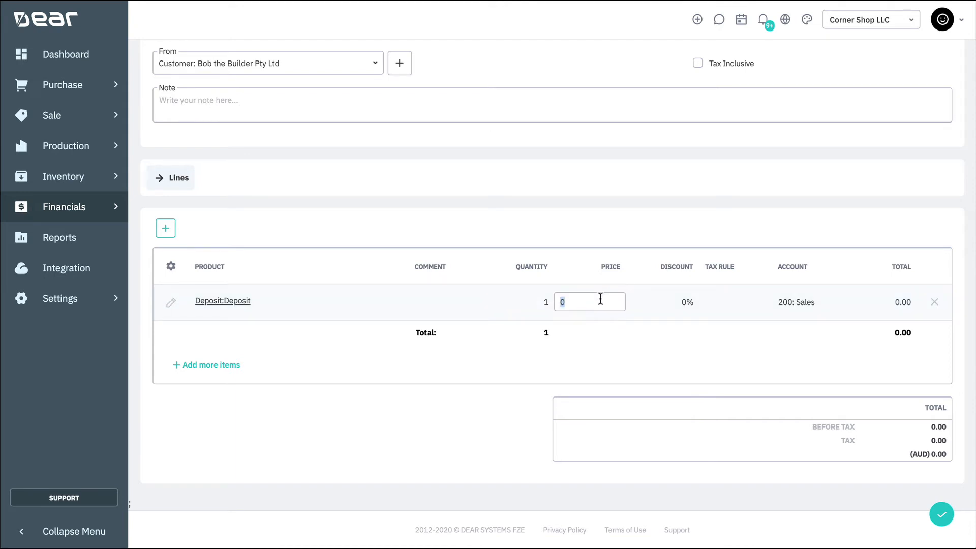
pyautogui.write('300')
pyautogui.click(755, 305)
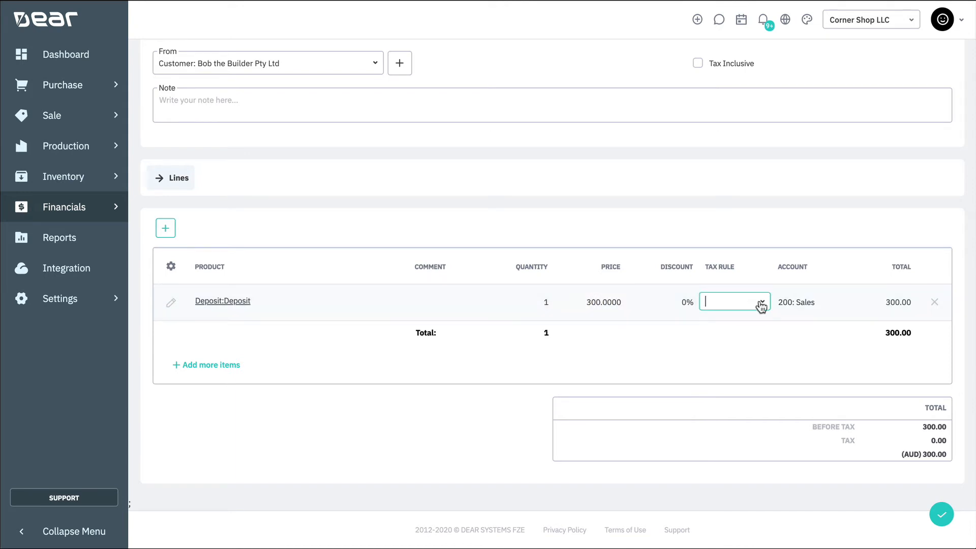
pyautogui.click(764, 303)
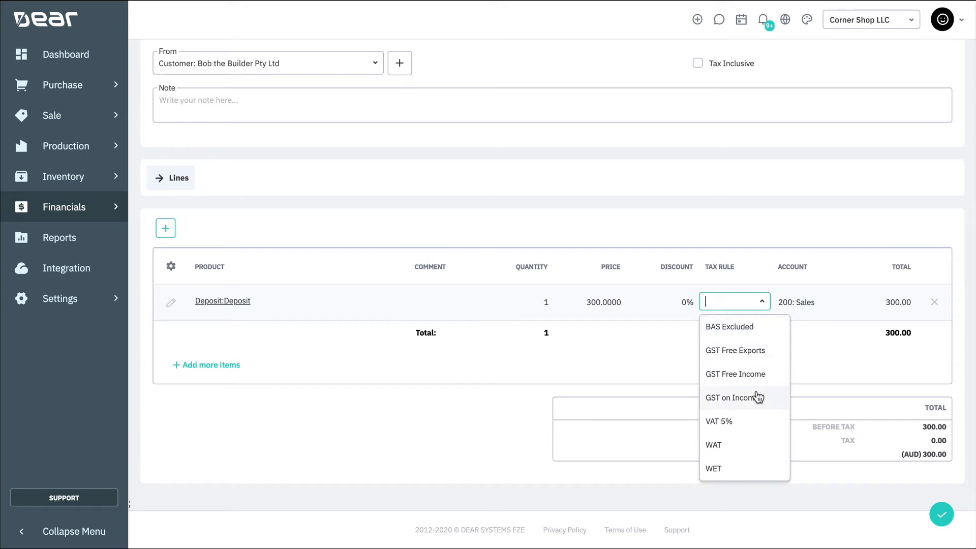
pyautogui.click(712, 398)
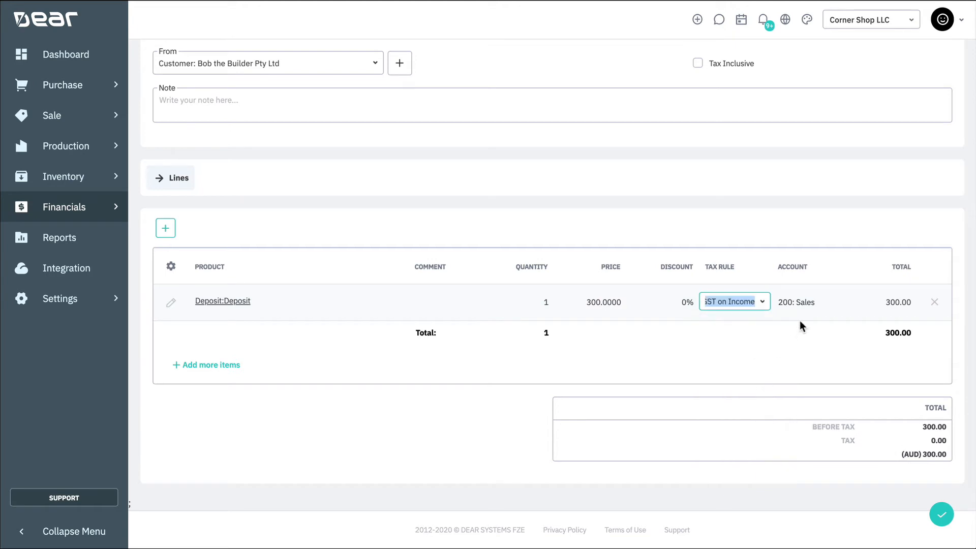
# Change the Deposit line's account to 824: Prepayments.
pyautogui.click(839, 304)
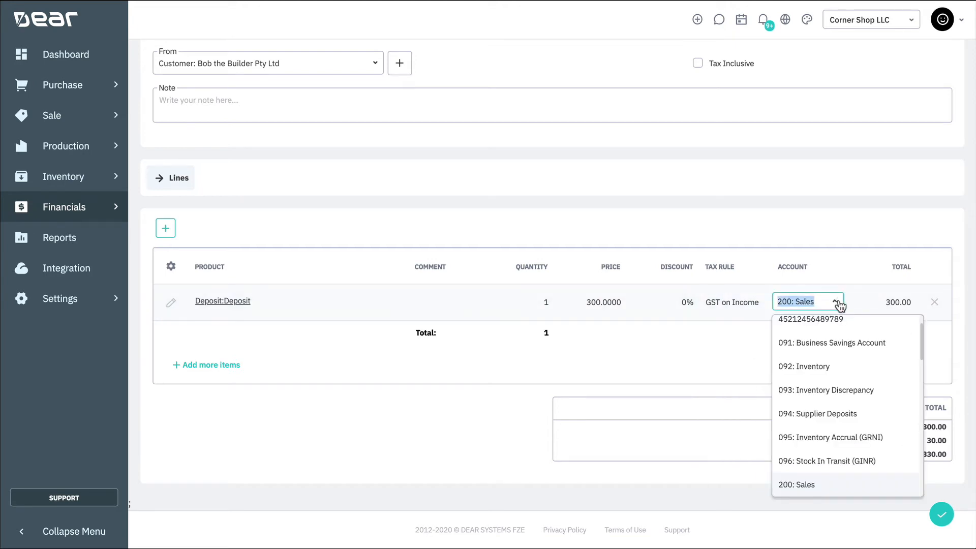
pyautogui.scroll(-4, 838, 399)
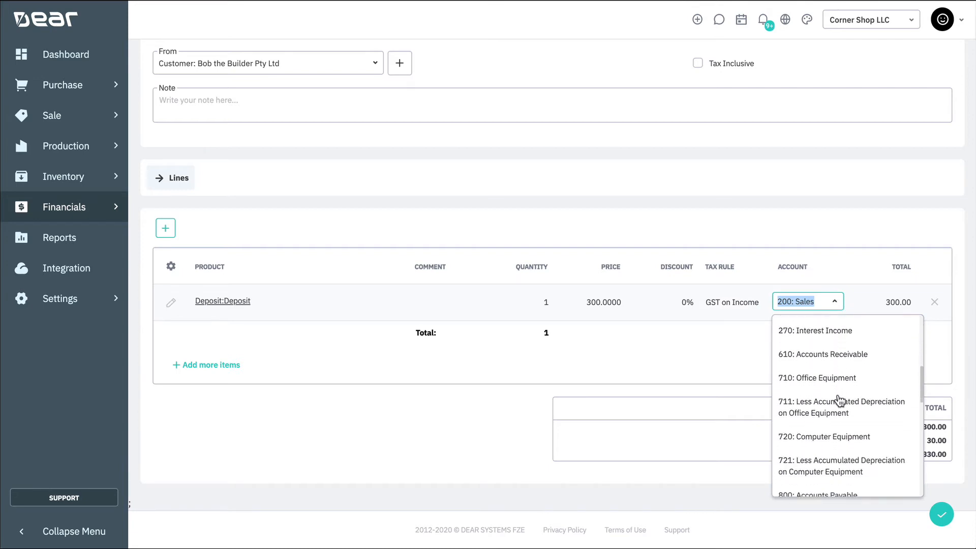
pyautogui.scroll(-3, 839, 400)
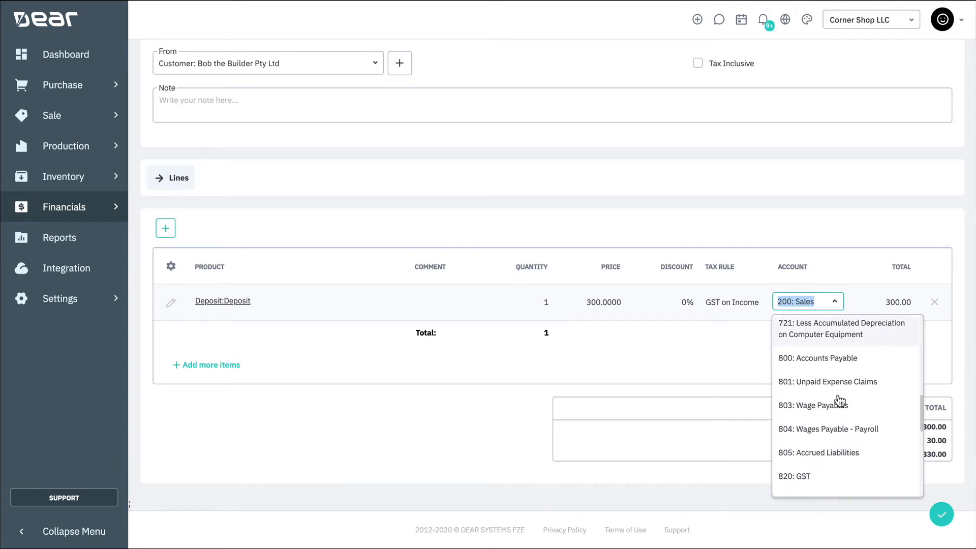
pyautogui.scroll(-2, 839, 400)
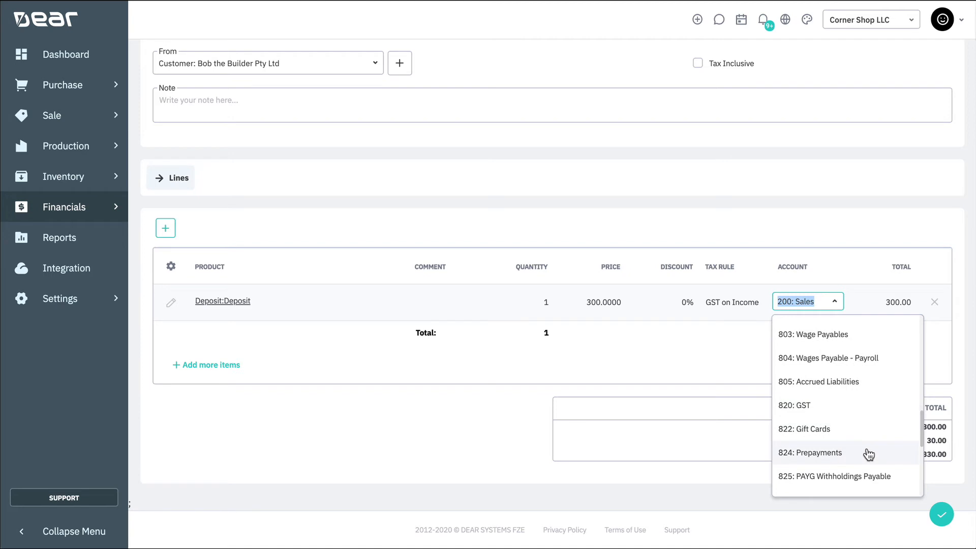
pyautogui.click(869, 454)
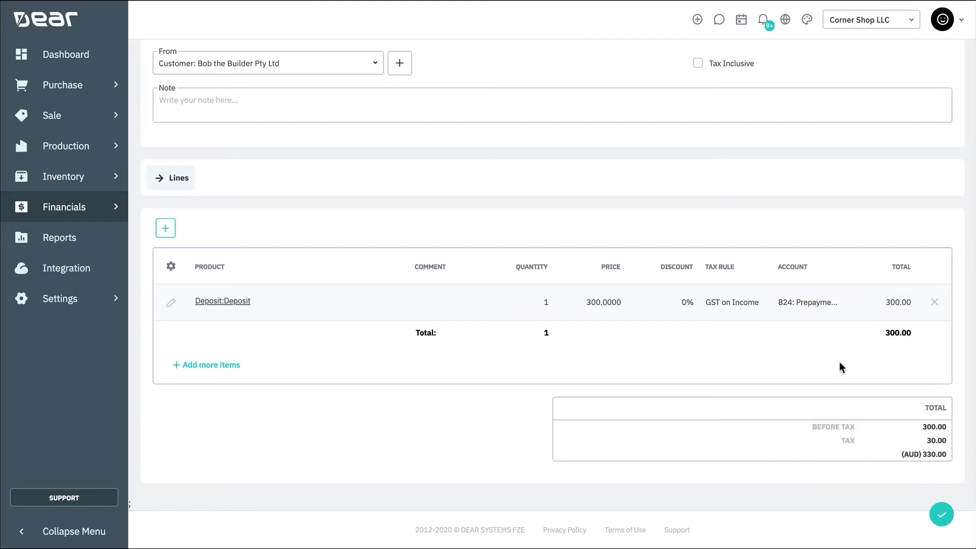
# Complete the Receive Money entry.
pyautogui.scroll(3, 842, 366)
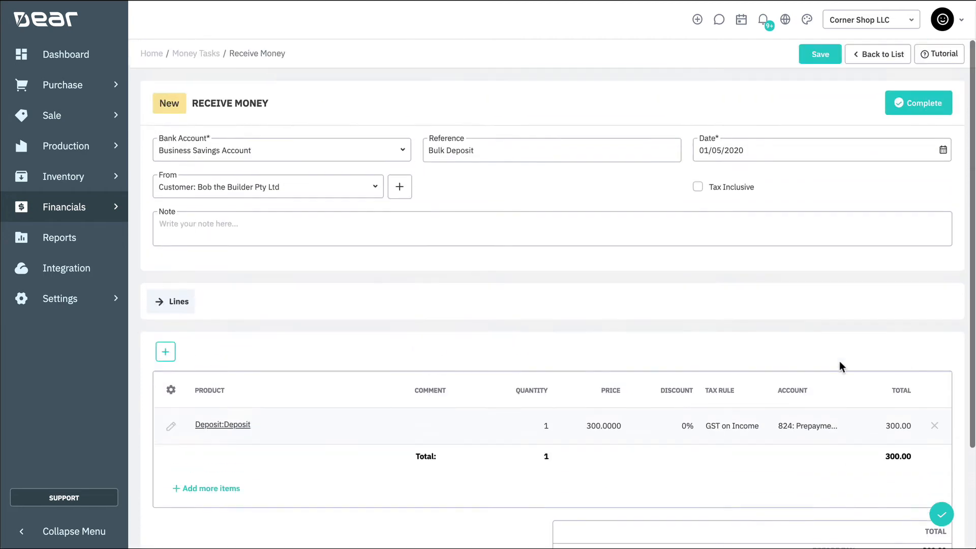
pyautogui.click(934, 115)
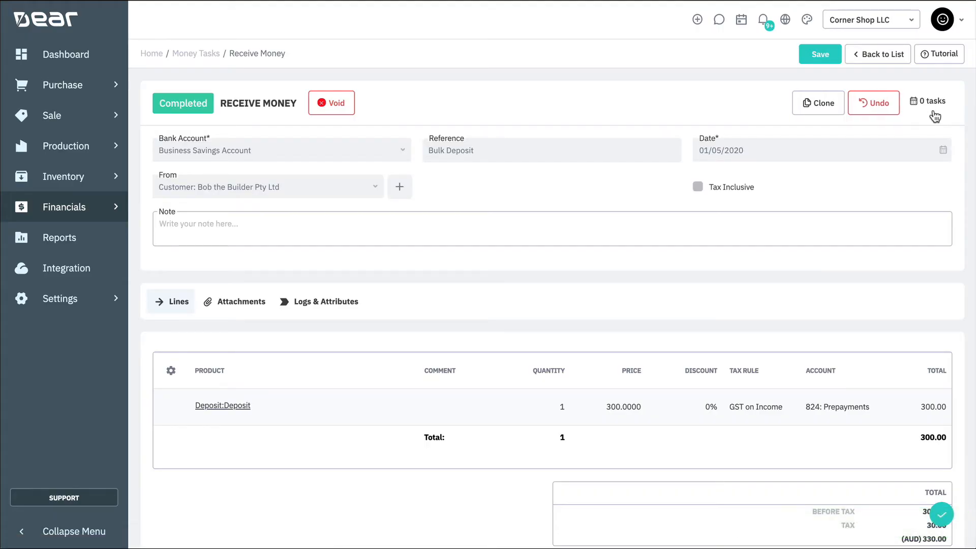
# Start a new simple sale for customer Bob the Builder Pty Ltd.
pyautogui.click(97, 125)
pyautogui.click(214, 72)
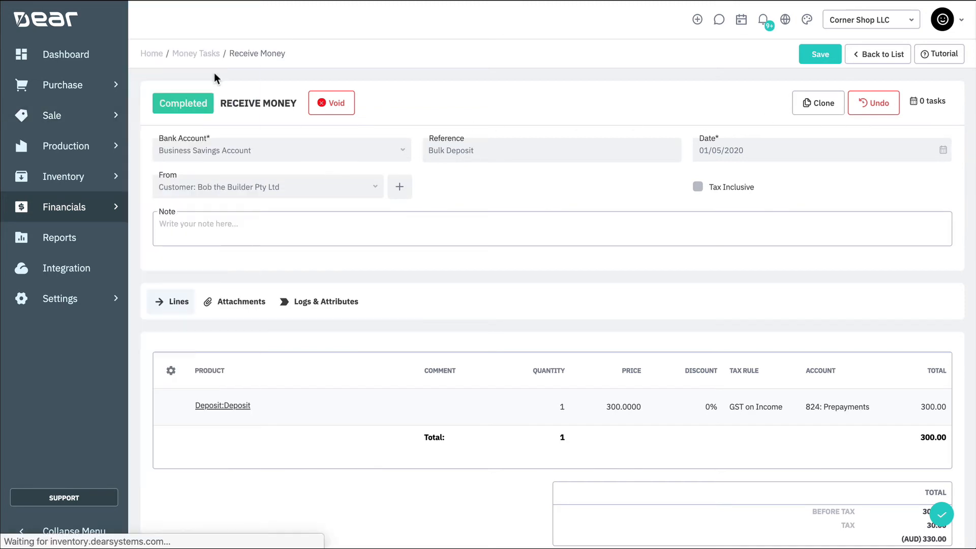
pyautogui.write('bob')
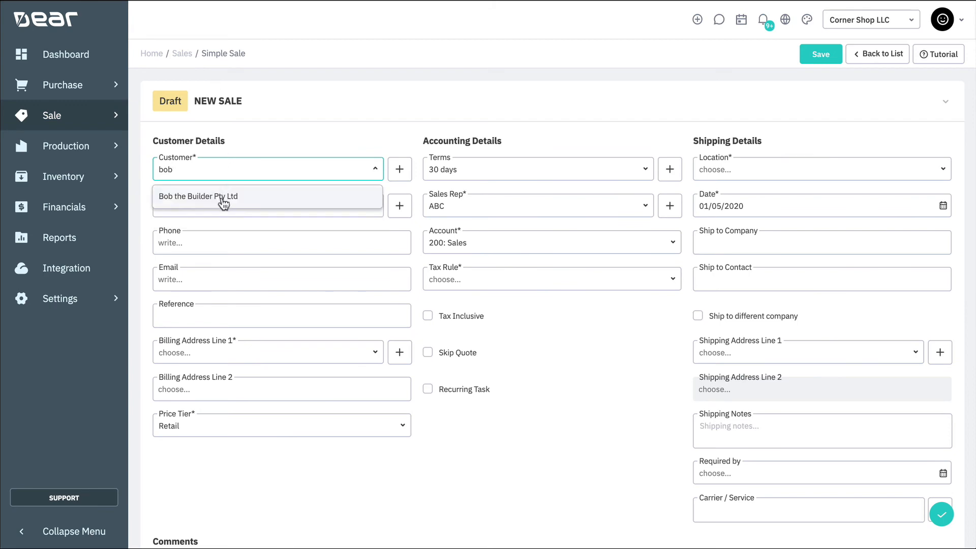
pyautogui.click(220, 198)
# Add a quote line for the Dining Chair with quantity 200 and authorise the quote.
pyautogui.scroll(-4, 618, 303)
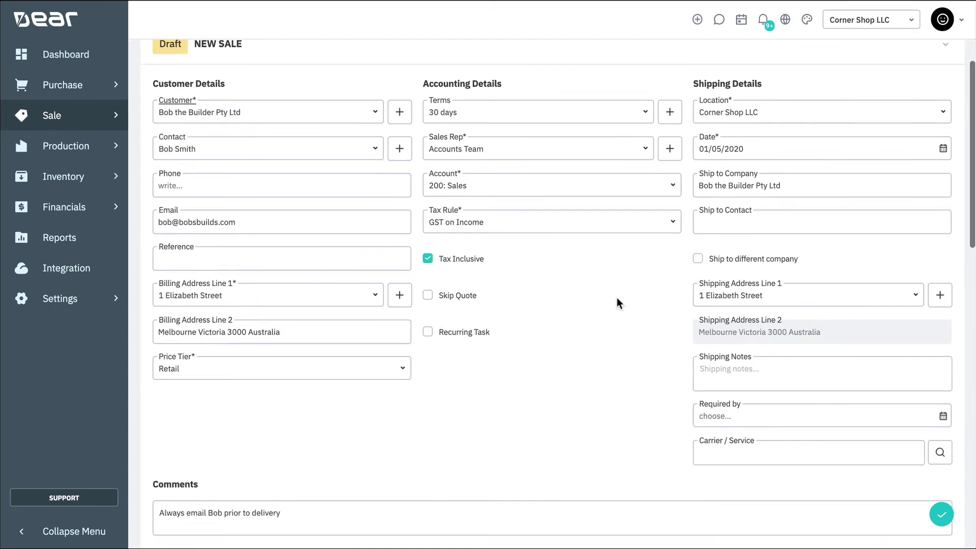
pyautogui.scroll(-7, 548, 255)
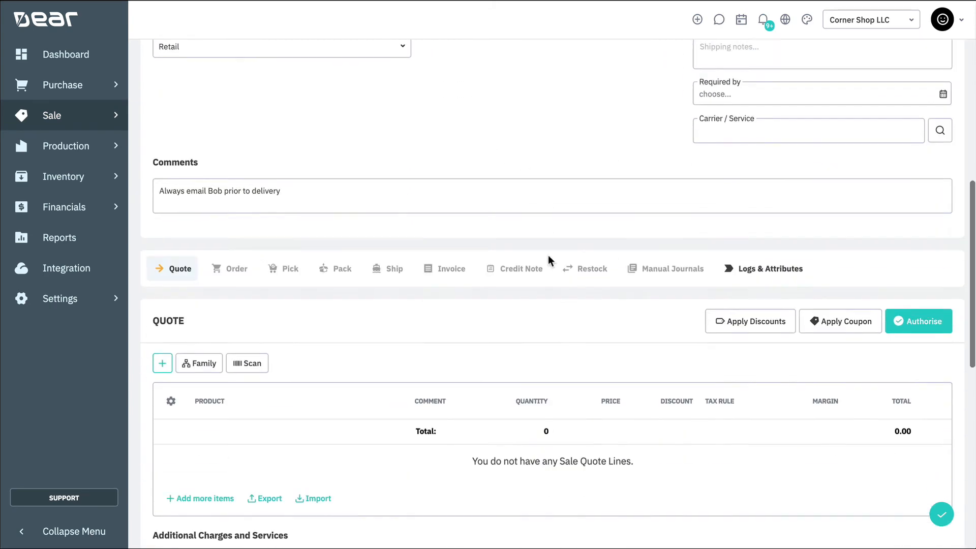
pyautogui.click(162, 169)
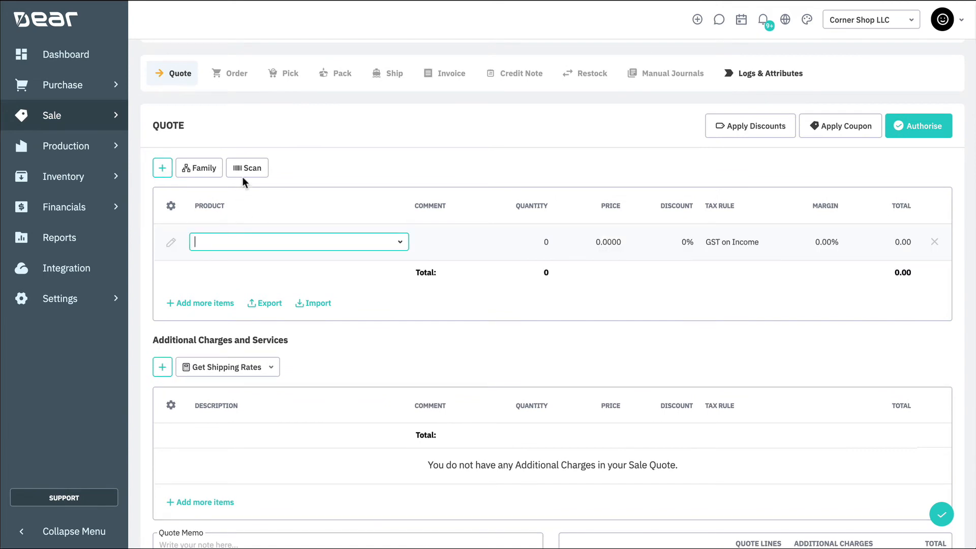
pyautogui.write('golf')
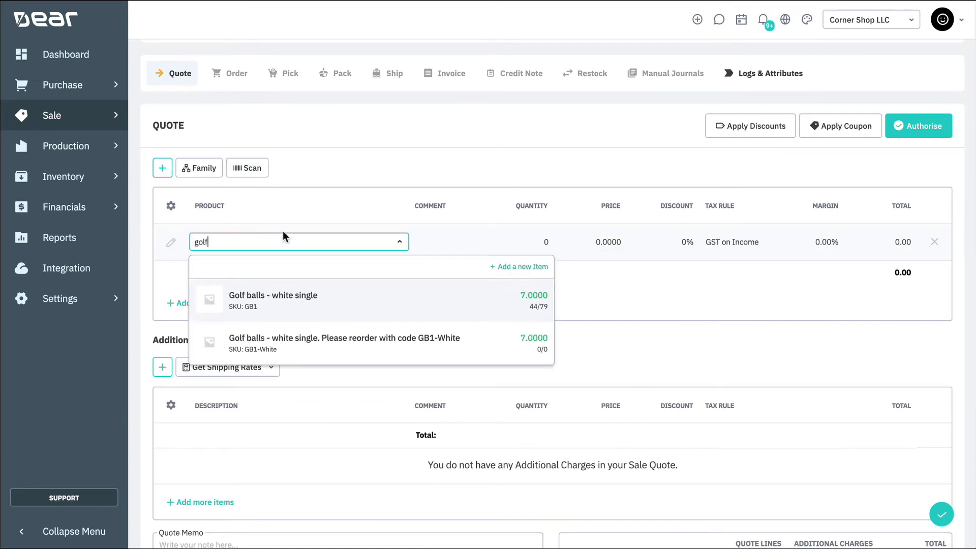
pyautogui.doubleClick(310, 245)
pyautogui.write('armcha')
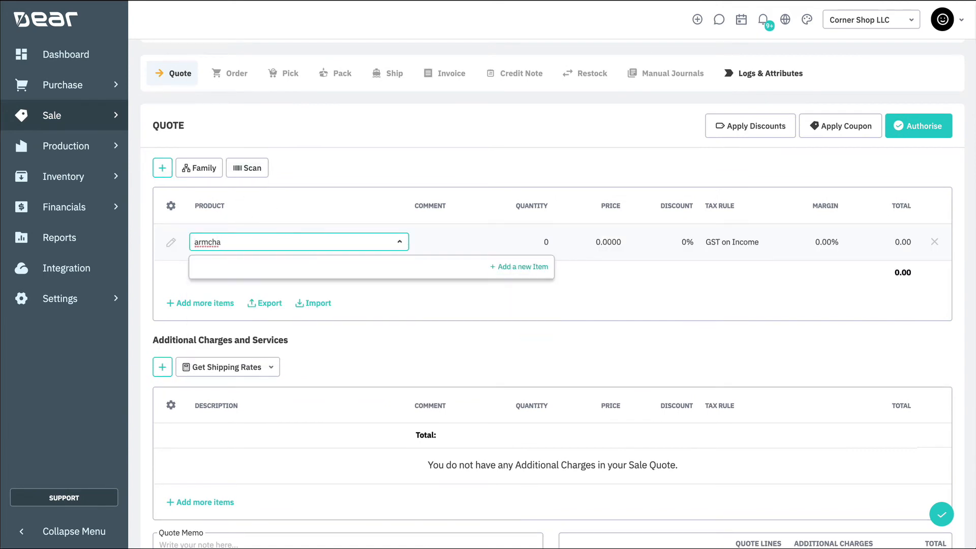
pyautogui.press('super+a')
pyautogui.write('dining')
pyautogui.click(388, 309)
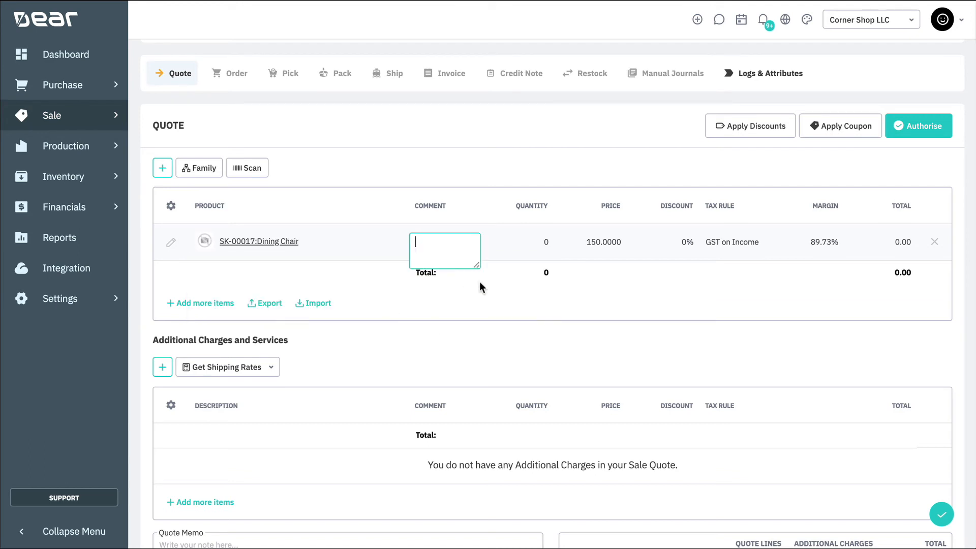
pyautogui.write('200')
pyautogui.press('Tab')
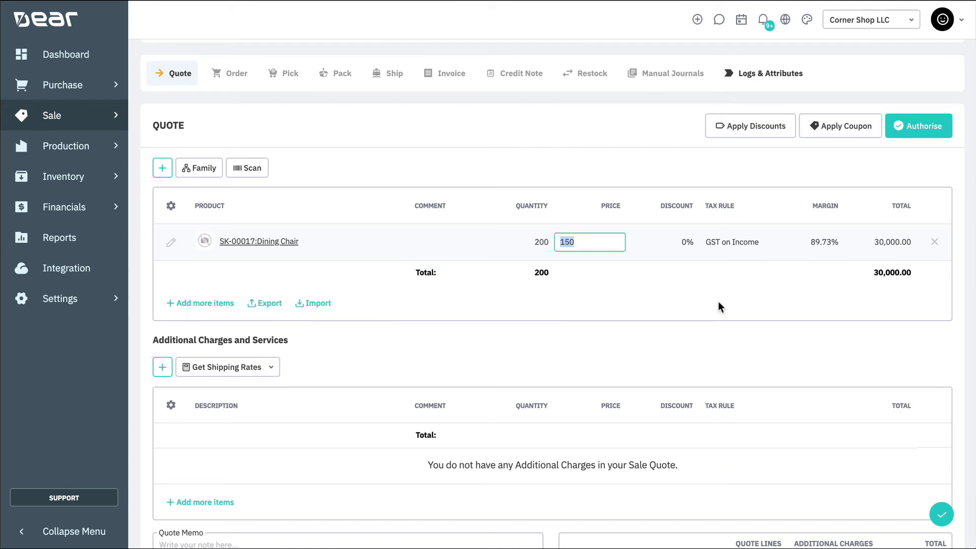
pyautogui.click(913, 127)
pyautogui.scroll(-4, 470, 345)
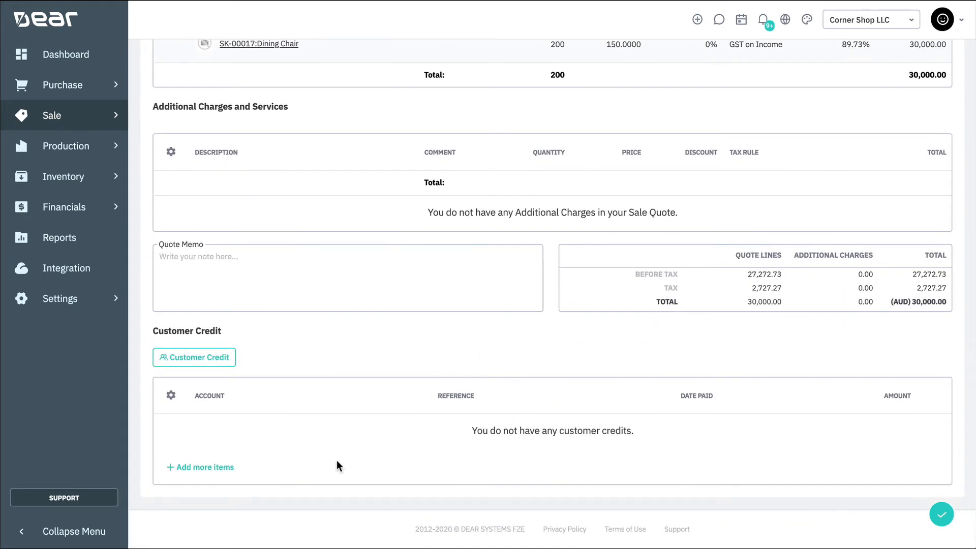
# Create a customer credit of 1500 from 091: Business Savings Account with the reference Deposit.
pyautogui.click(211, 362)
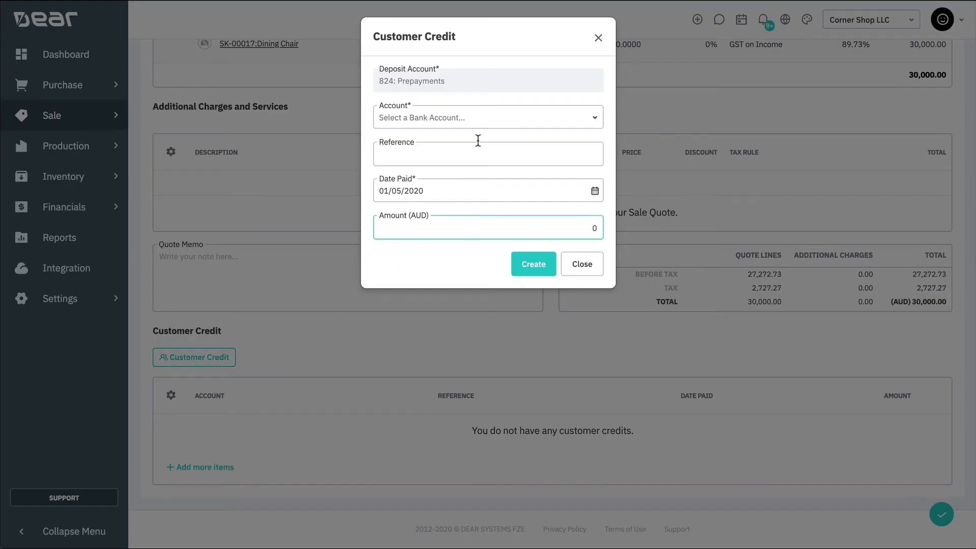
pyautogui.click(593, 122)
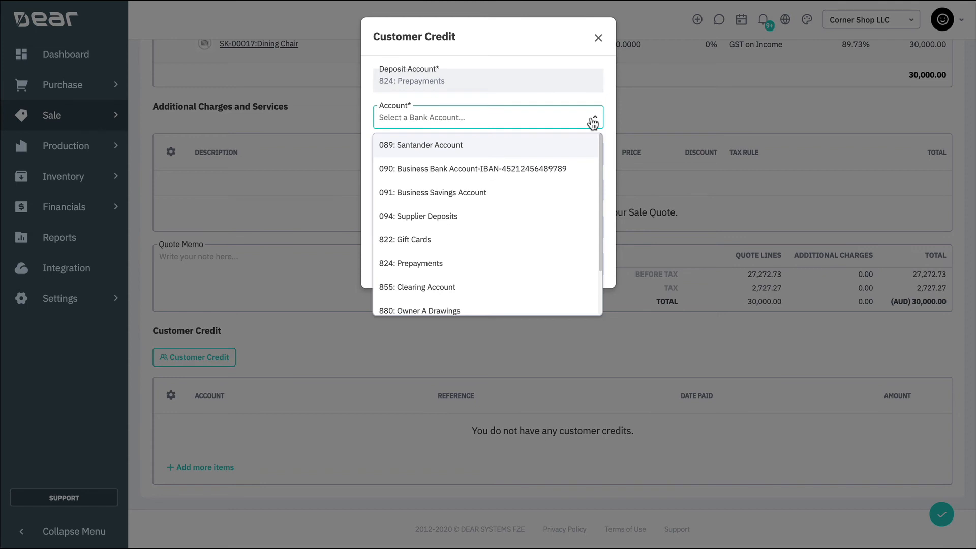
pyautogui.click(514, 192)
pyautogui.click(474, 157)
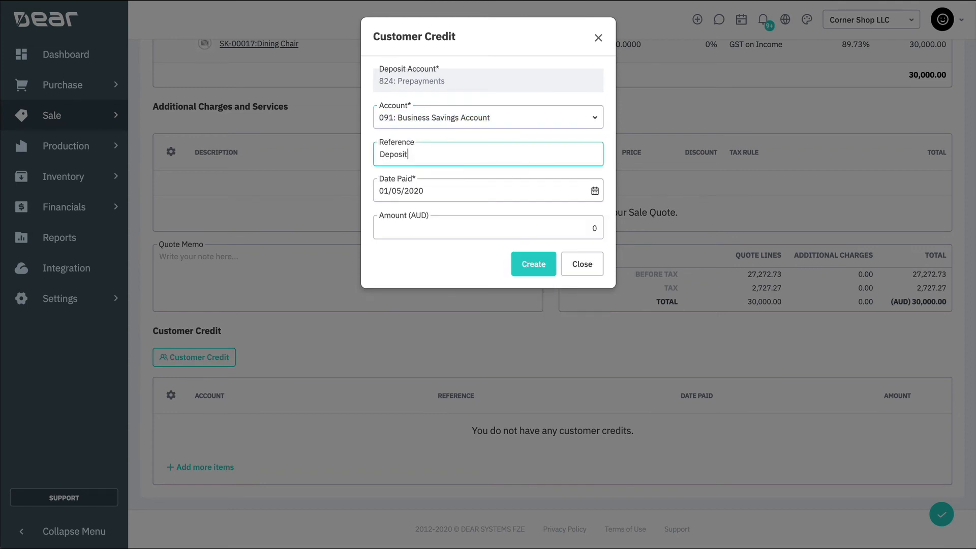
pyautogui.click(465, 222)
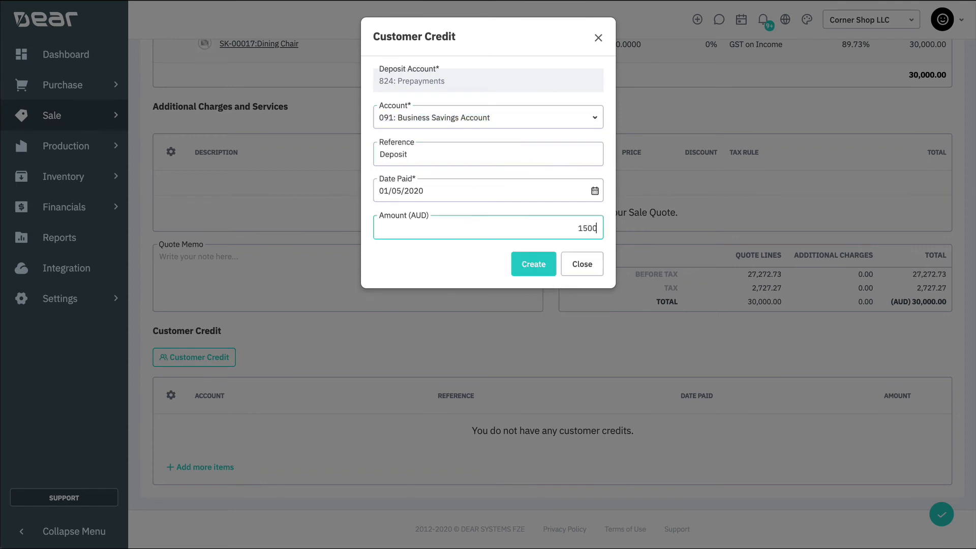
pyautogui.click(525, 265)
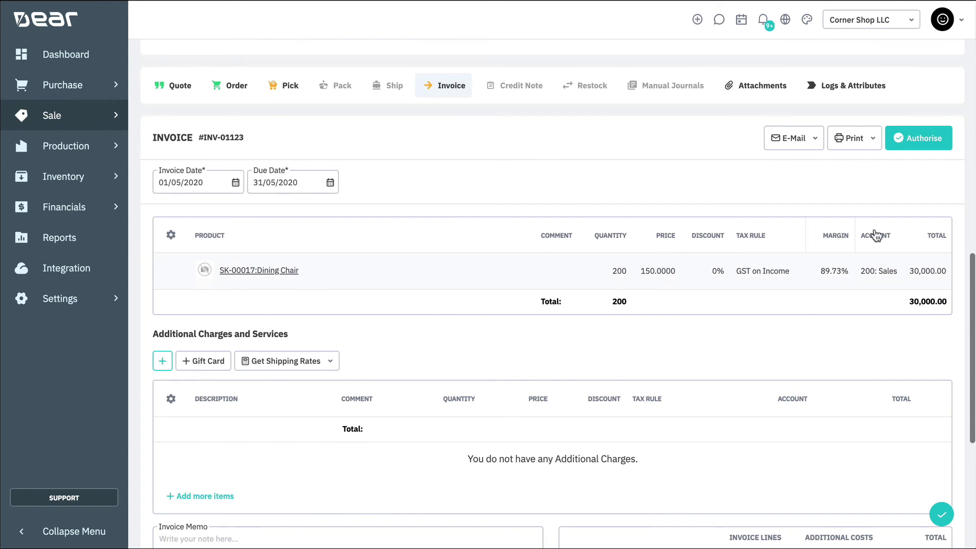
# Authorise the invoice, declining to allocate the customer's unused deposit.
pyautogui.click(923, 146)
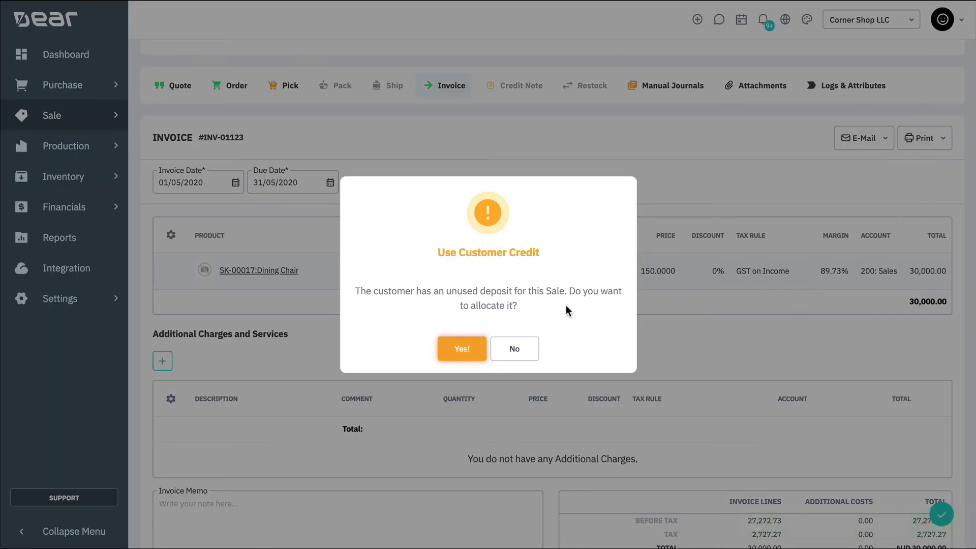
pyautogui.click(509, 346)
pyautogui.scroll(-5, 471, 236)
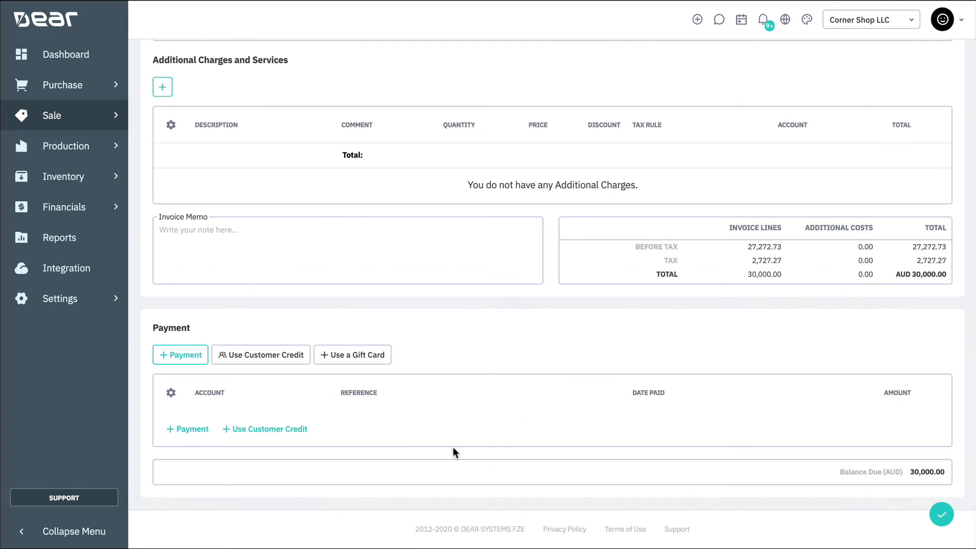
# Allocate all three existing customer credits as payment against the invoice and save.
pyautogui.click(285, 358)
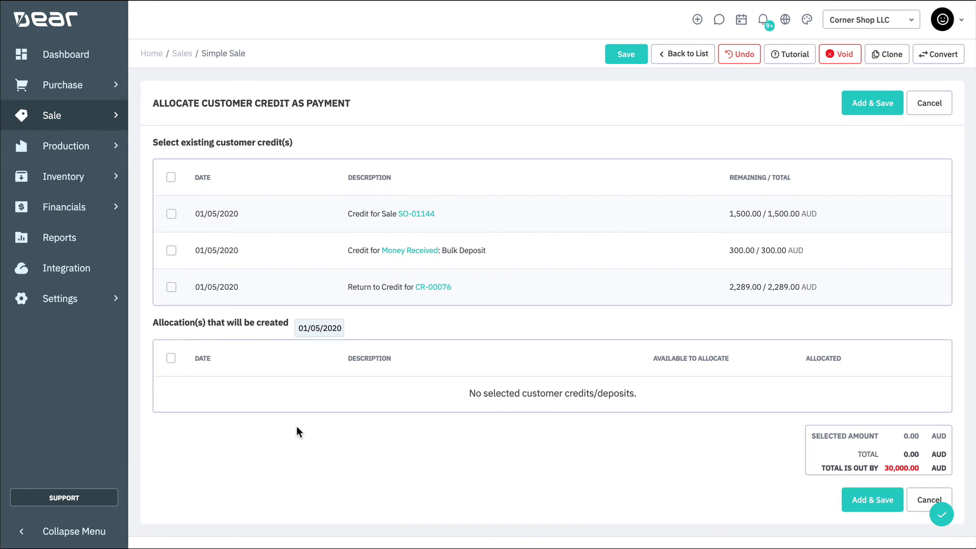
pyautogui.click(172, 213)
pyautogui.click(172, 250)
pyautogui.click(172, 287)
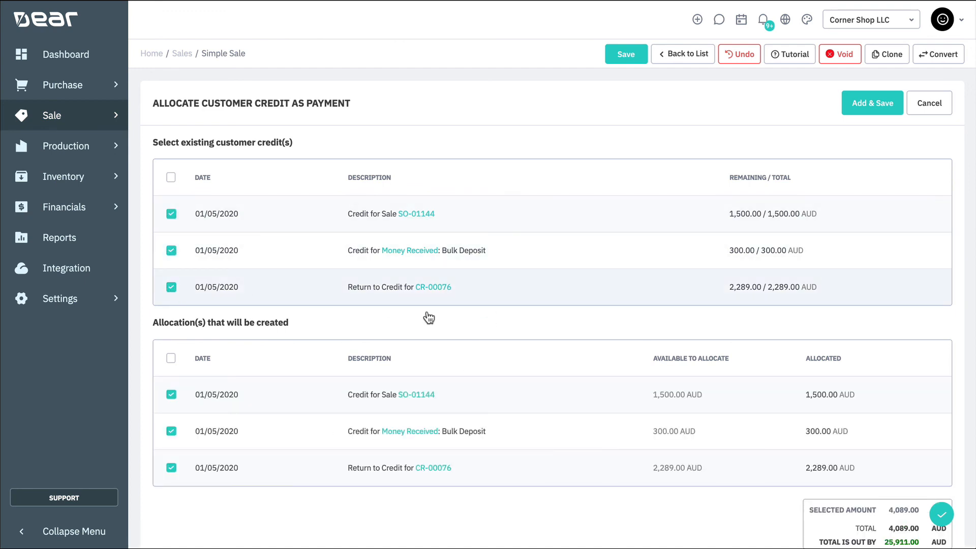
pyautogui.scroll(-2, 575, 334)
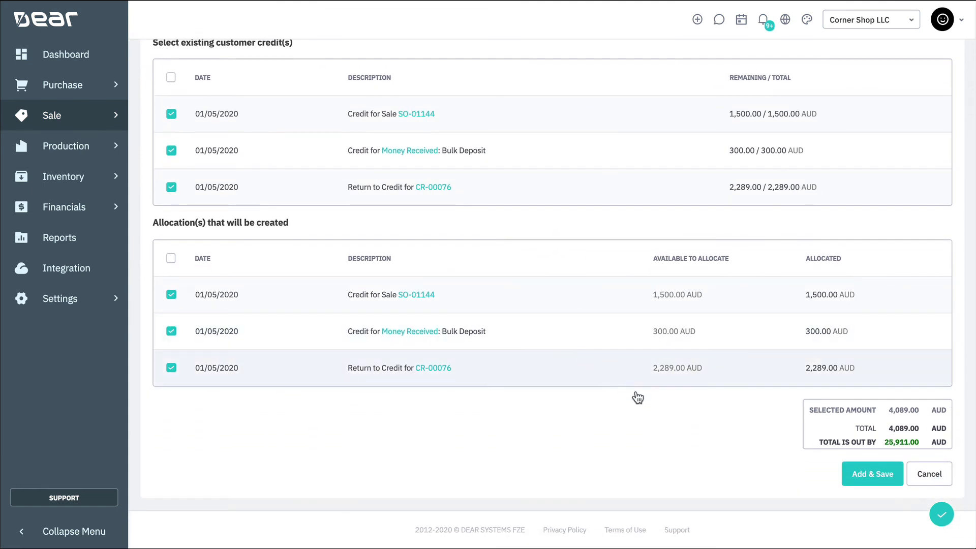
pyautogui.click(887, 474)
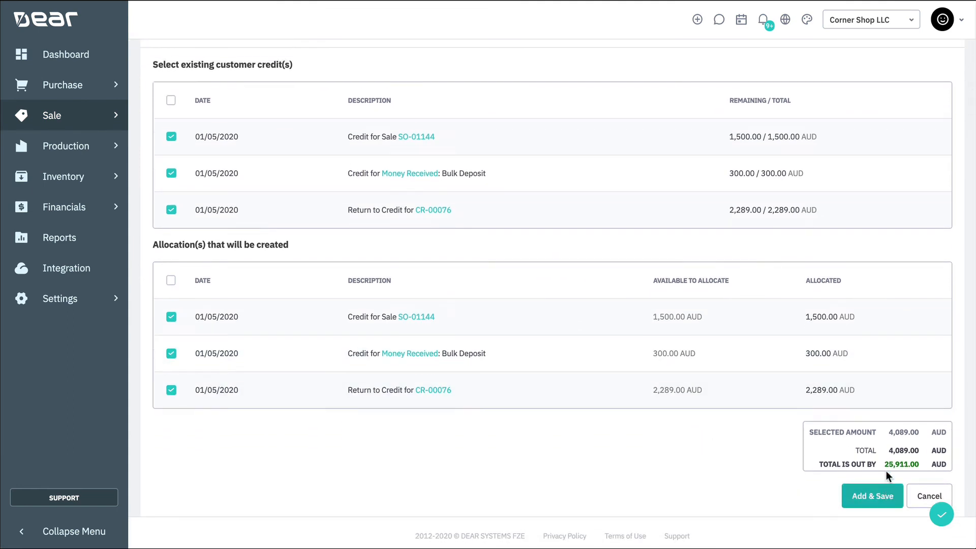
pyautogui.scroll(-12, 619, 402)
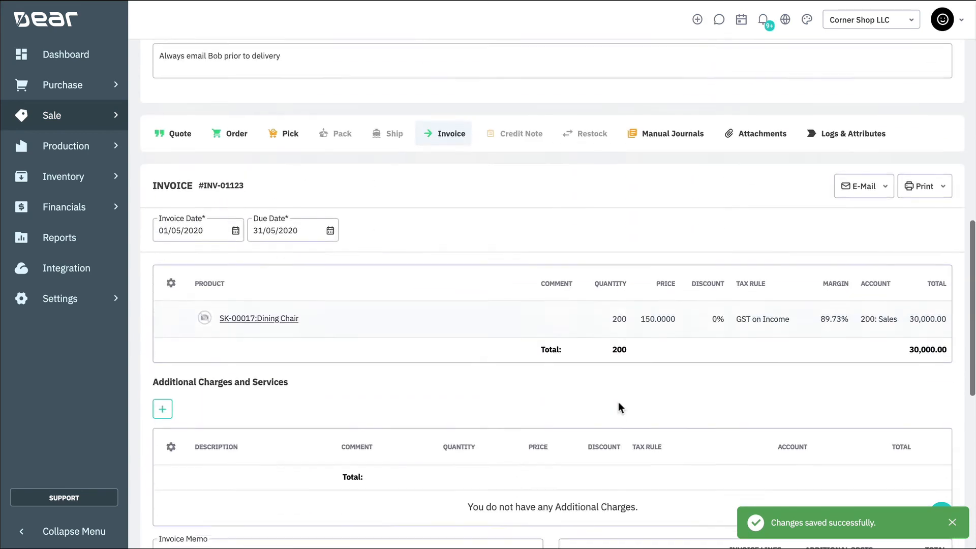